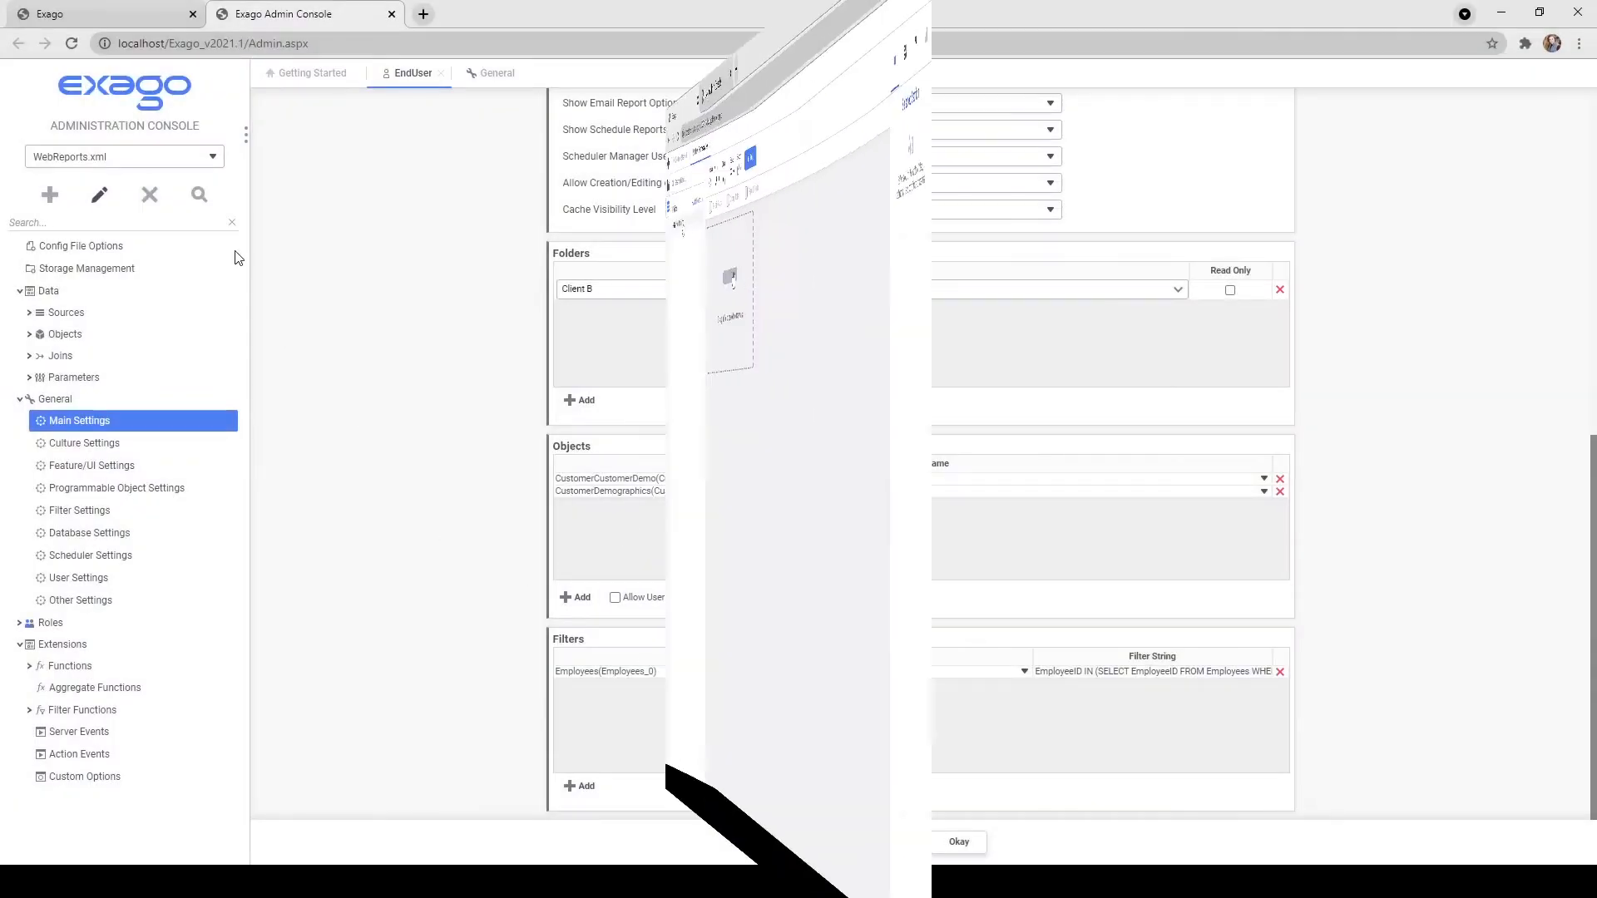
Expand the Customers and Employees folders in the ExpressView Fields tree to preview the EmployeeID data.
click(116, 187)
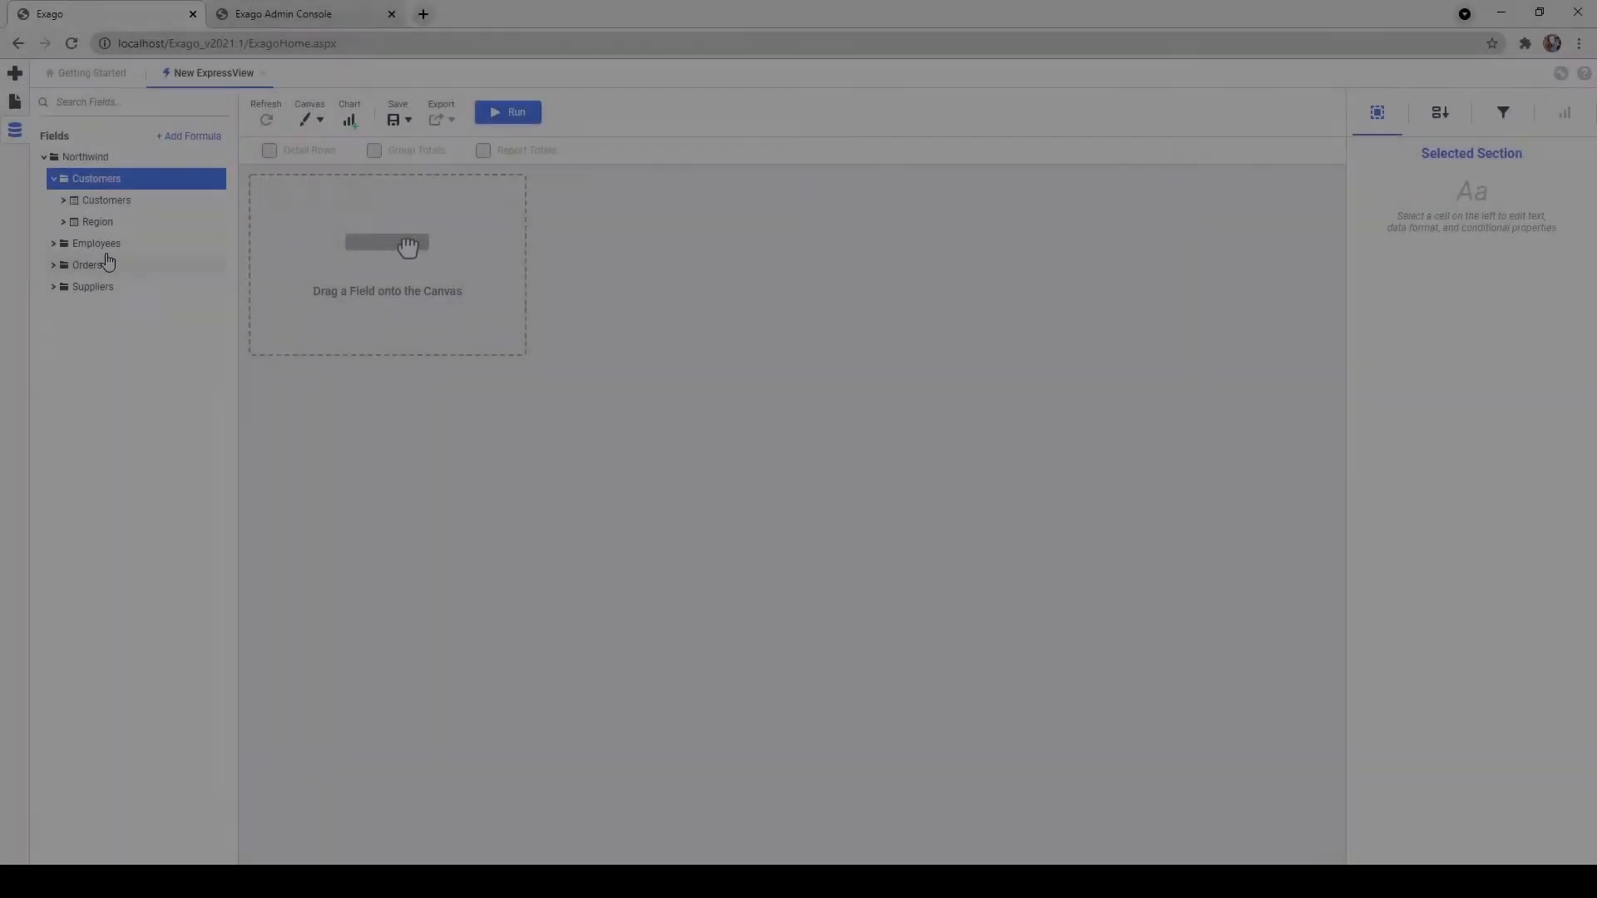
click(111, 265)
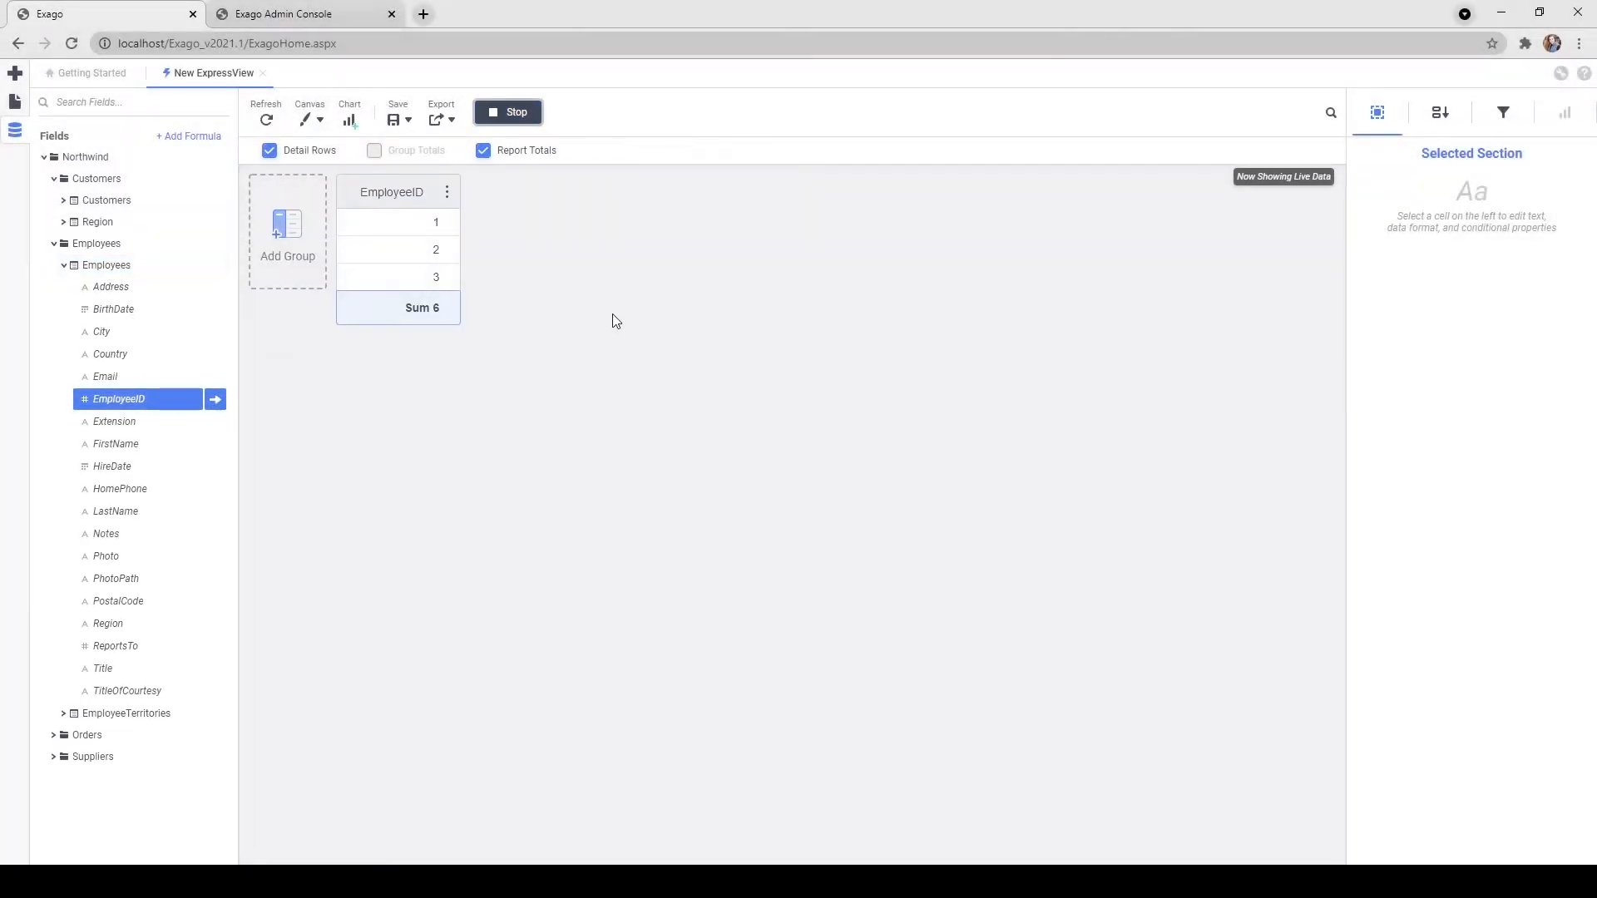
Select the EmployeeID Sum total cell to check its aggregate options.
click(450, 323)
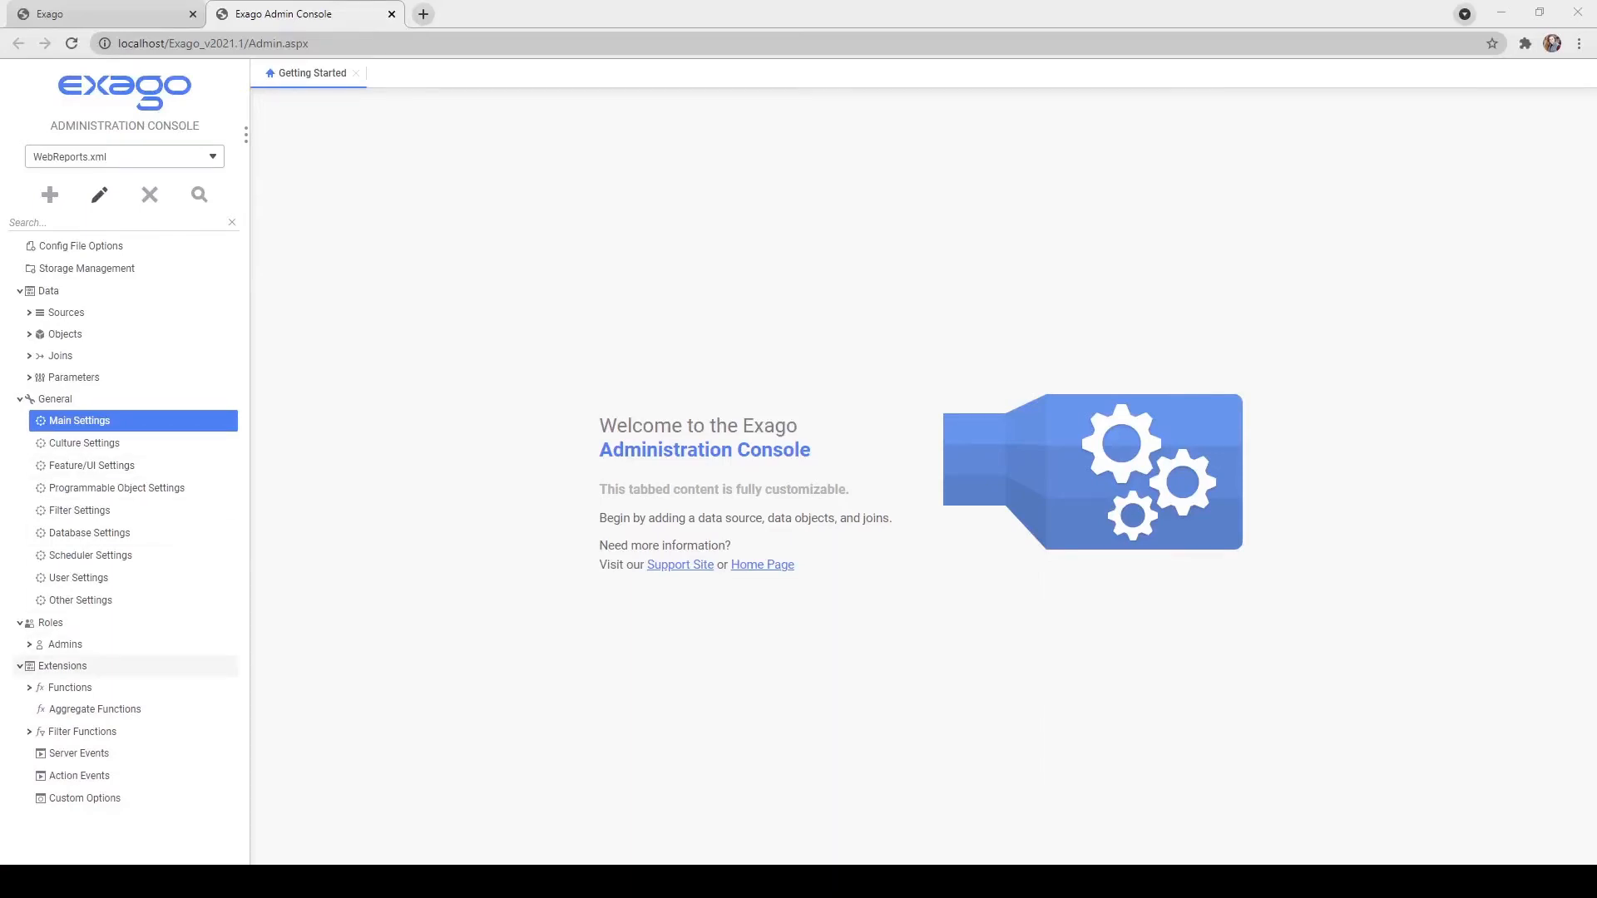
Add a new role from the context menu of the Roles branch in the sidebar.
click(76, 630)
right_click(76, 631)
click(111, 647)
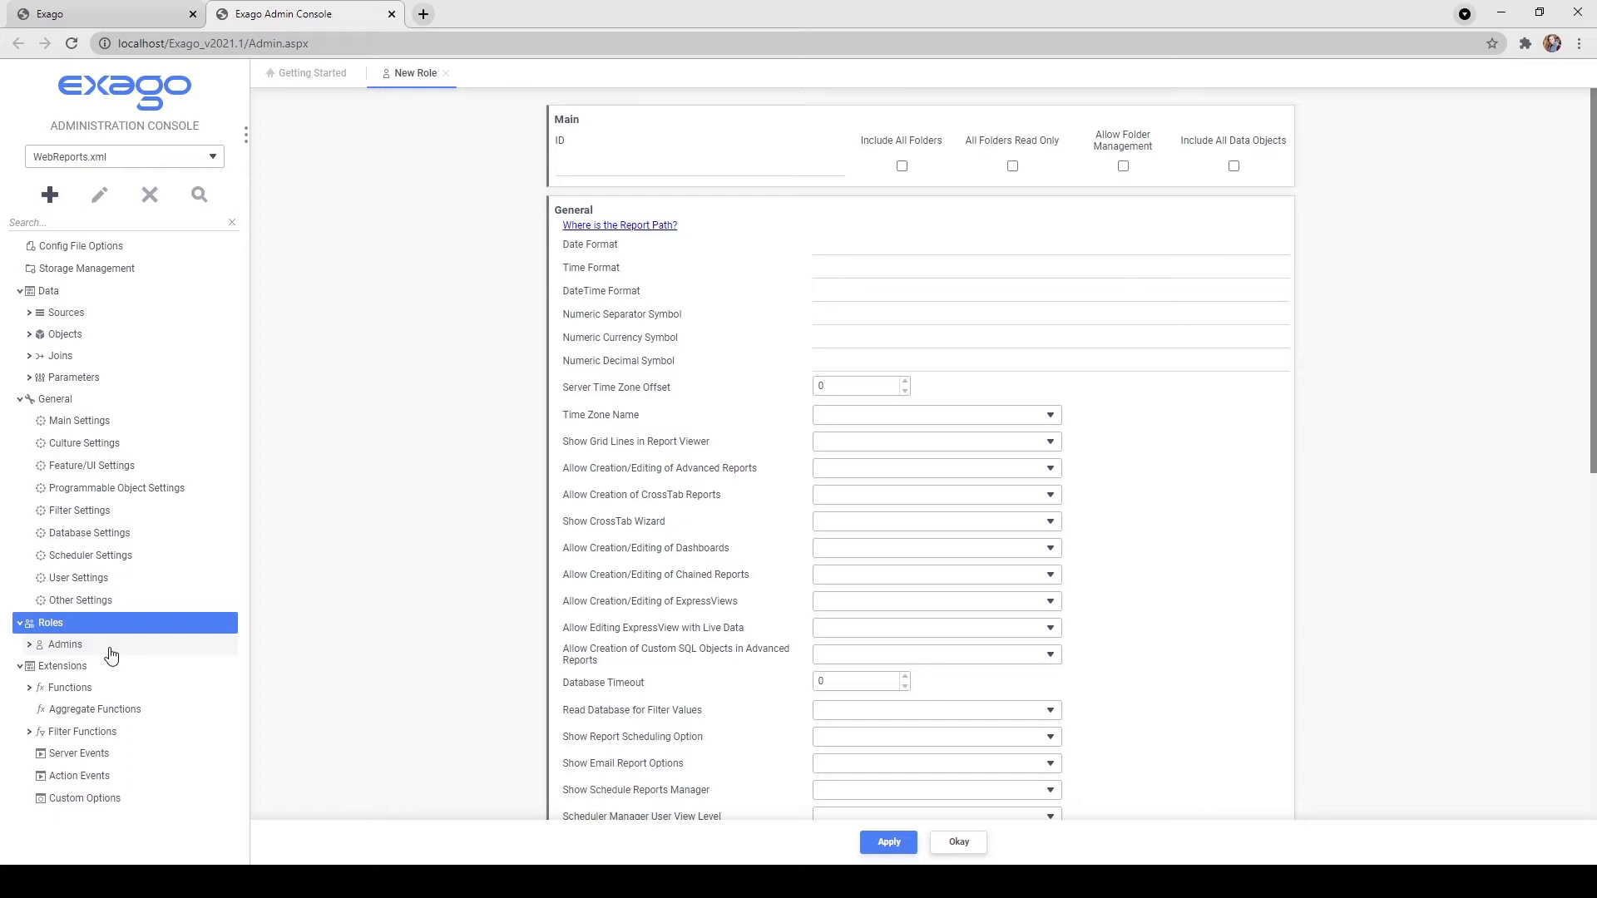
Enter EndUser as the new role's ID.
click(557, 173)
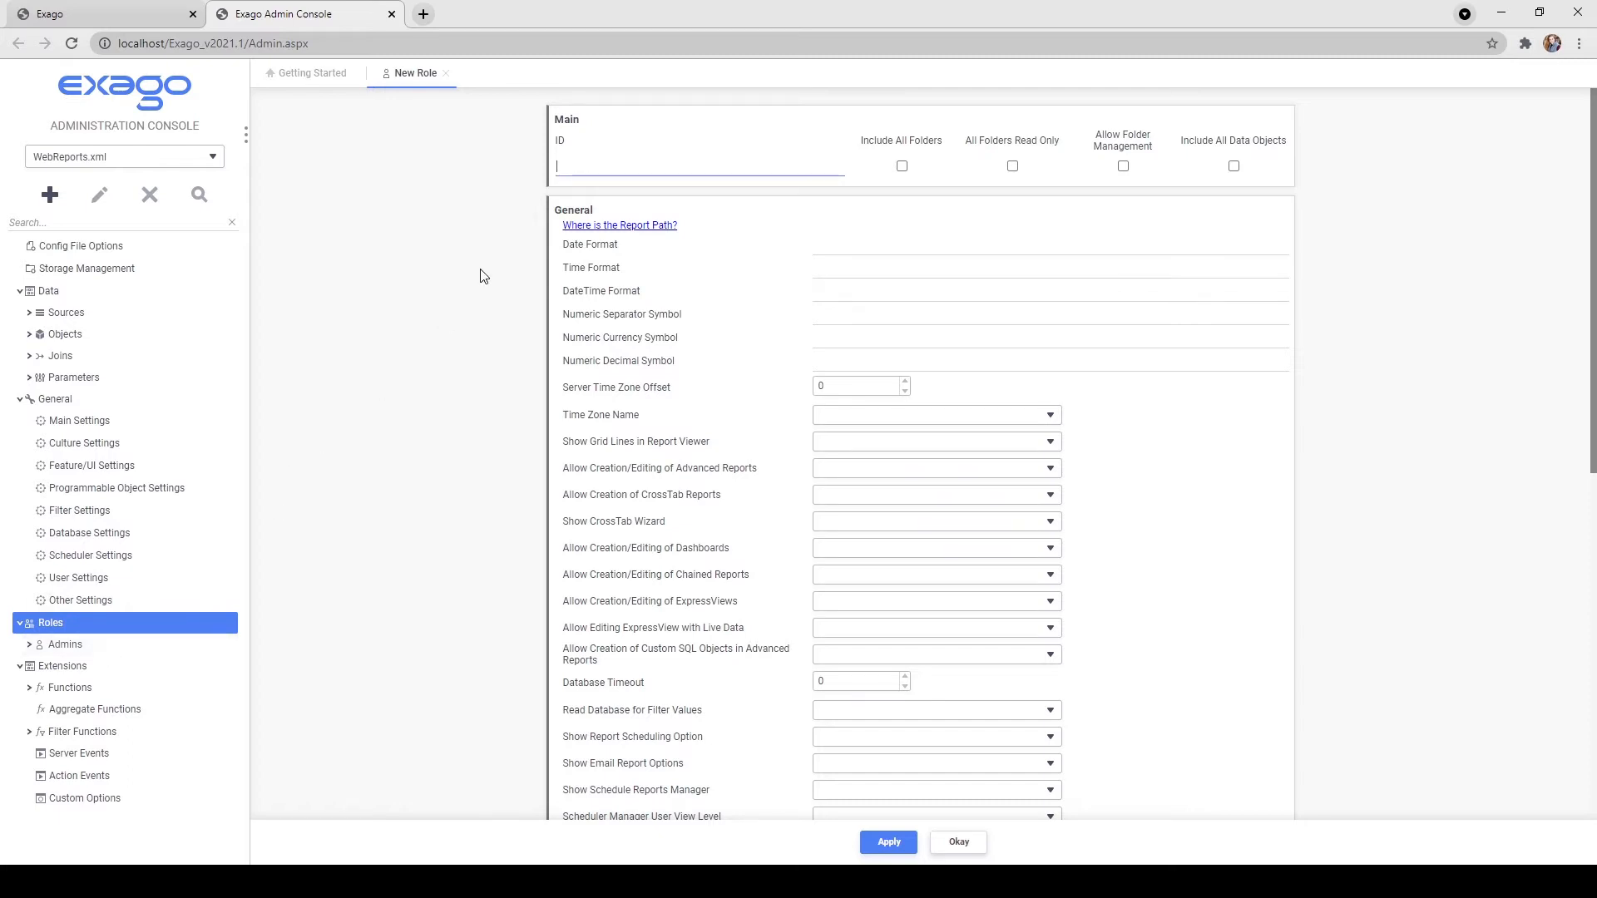
text(EndUser)
click(484, 276)
Set Advanced Reports and Dashboards creation/editing to False and apply the role.
scroll(483, 273, down, 1)
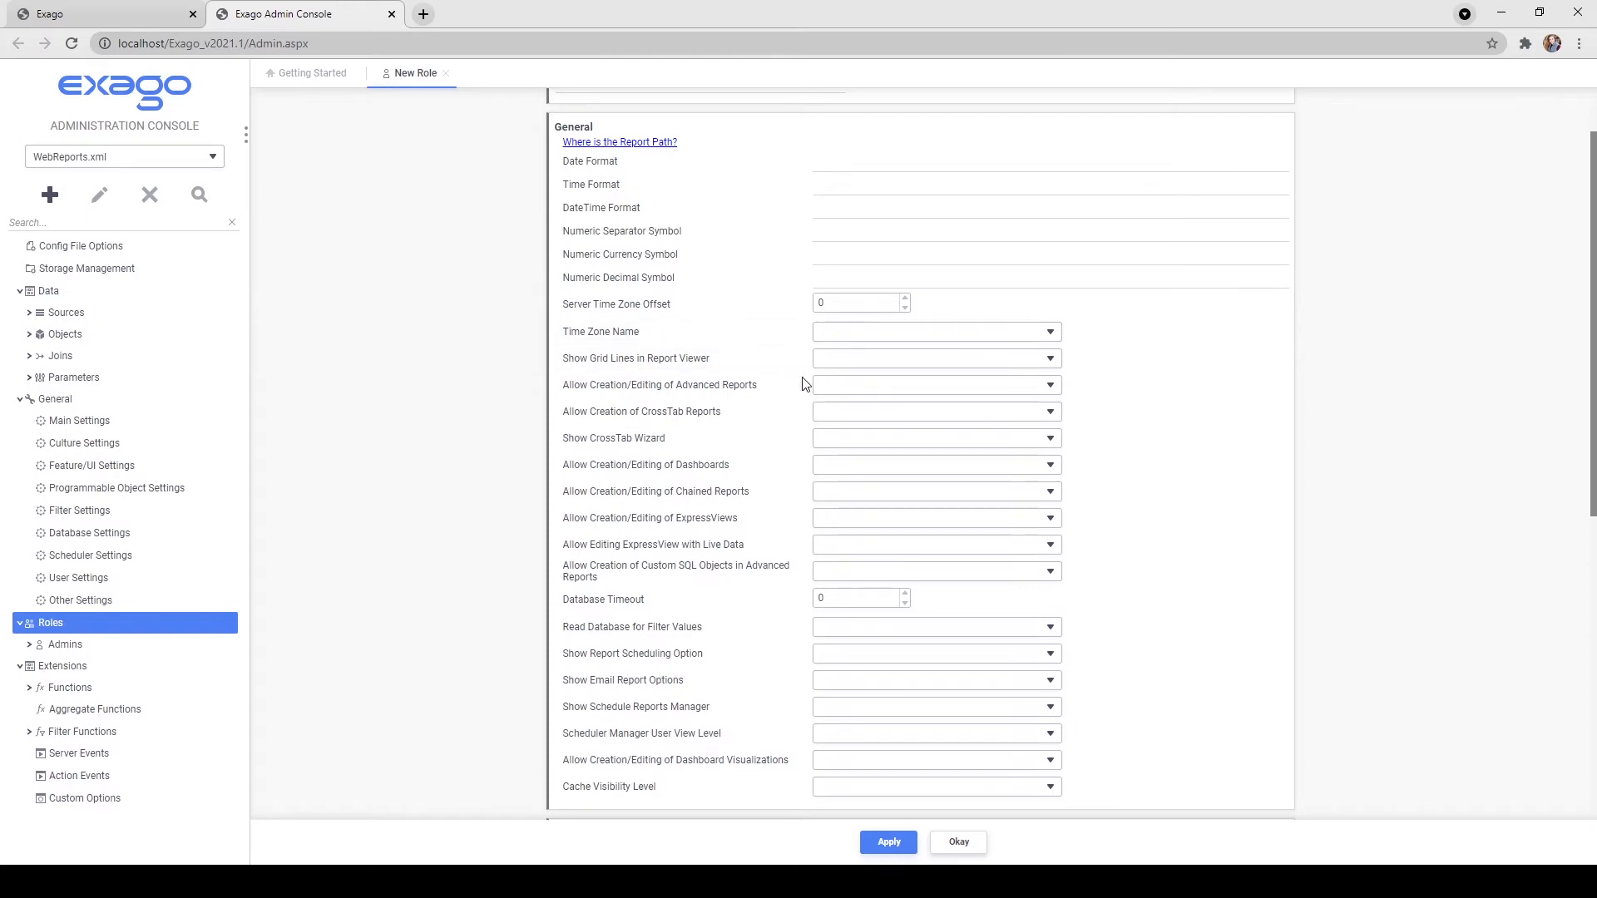
click(845, 435)
click(857, 479)
click(855, 516)
click(431, 551)
click(888, 843)
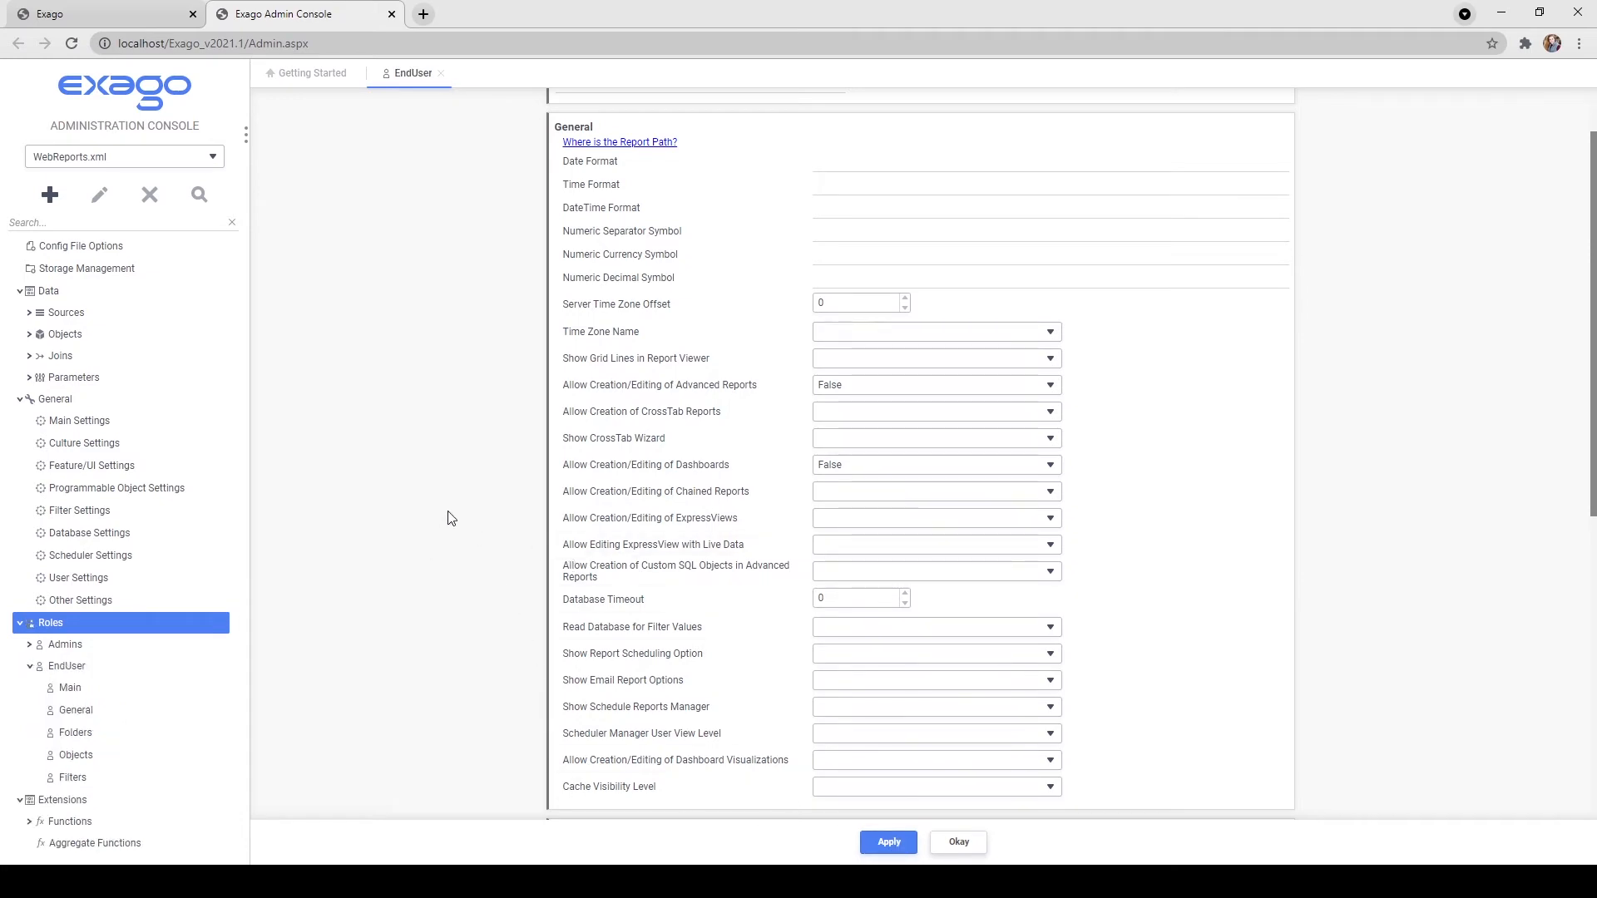
Enable Include All Folders, add a Client B folder row, and apply.
scroll(448, 518, up, 1)
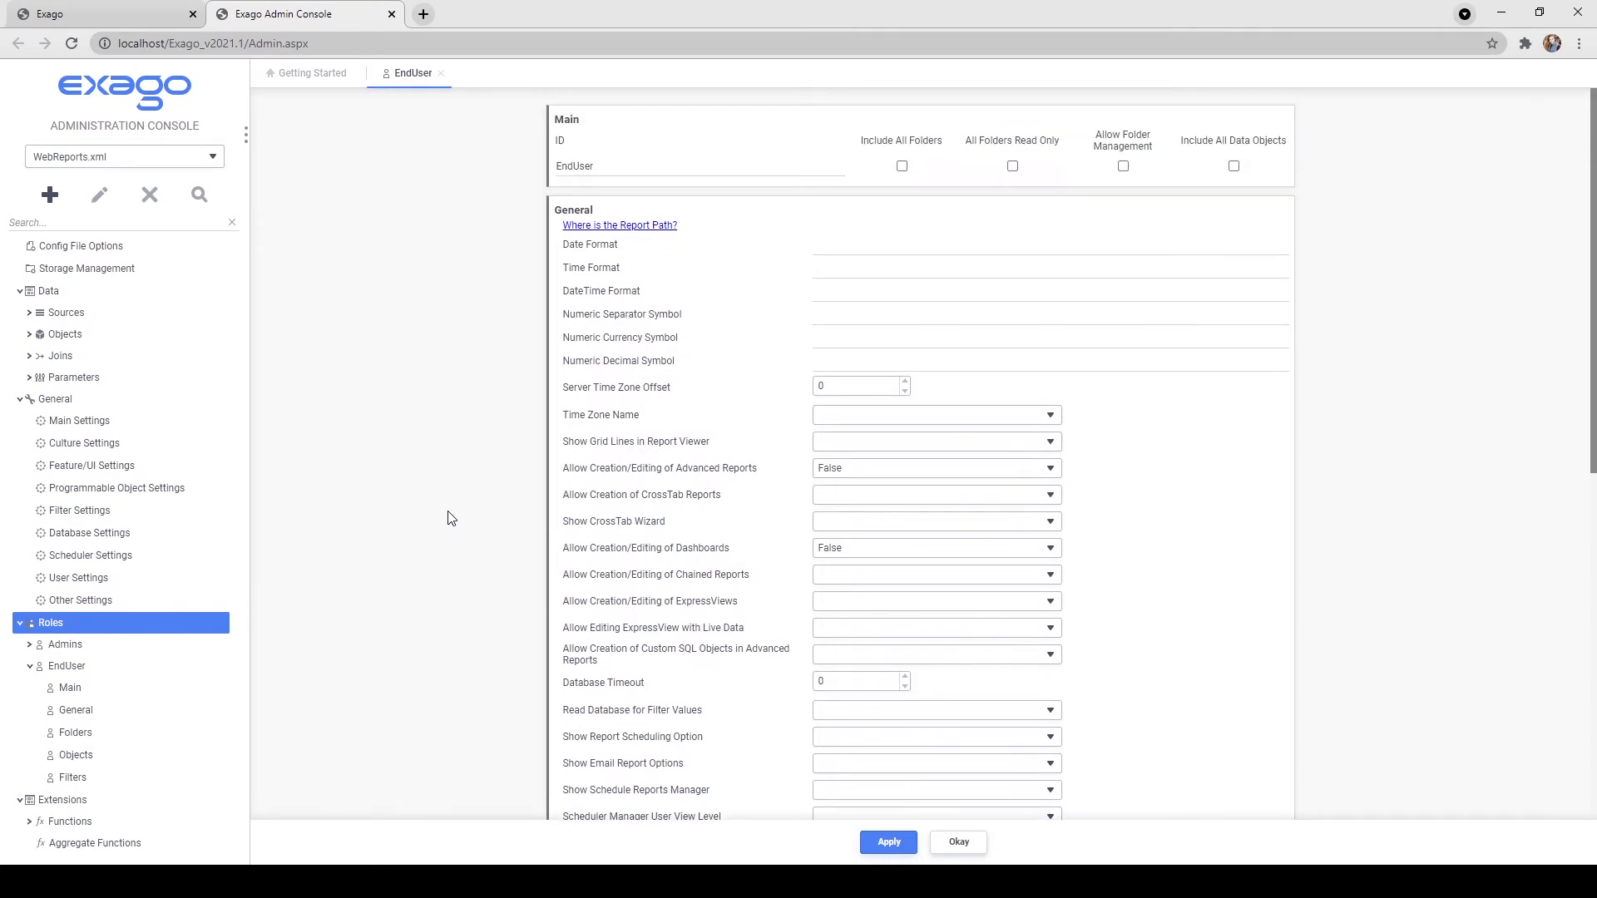
click(901, 167)
scroll(892, 250, down, 6)
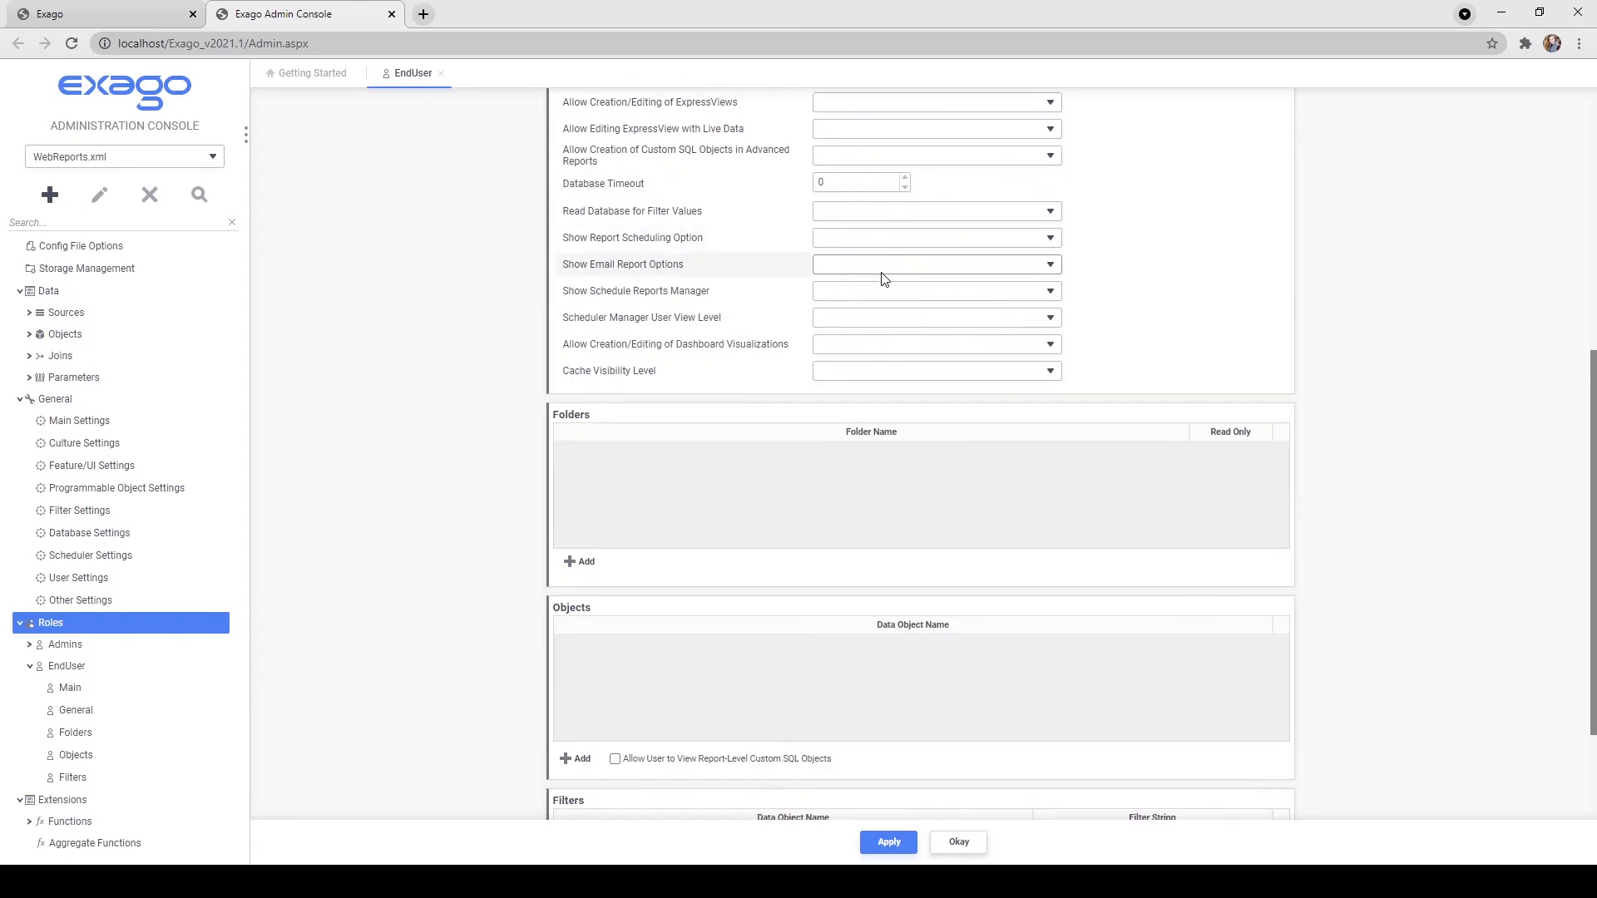
click(582, 562)
click(585, 454)
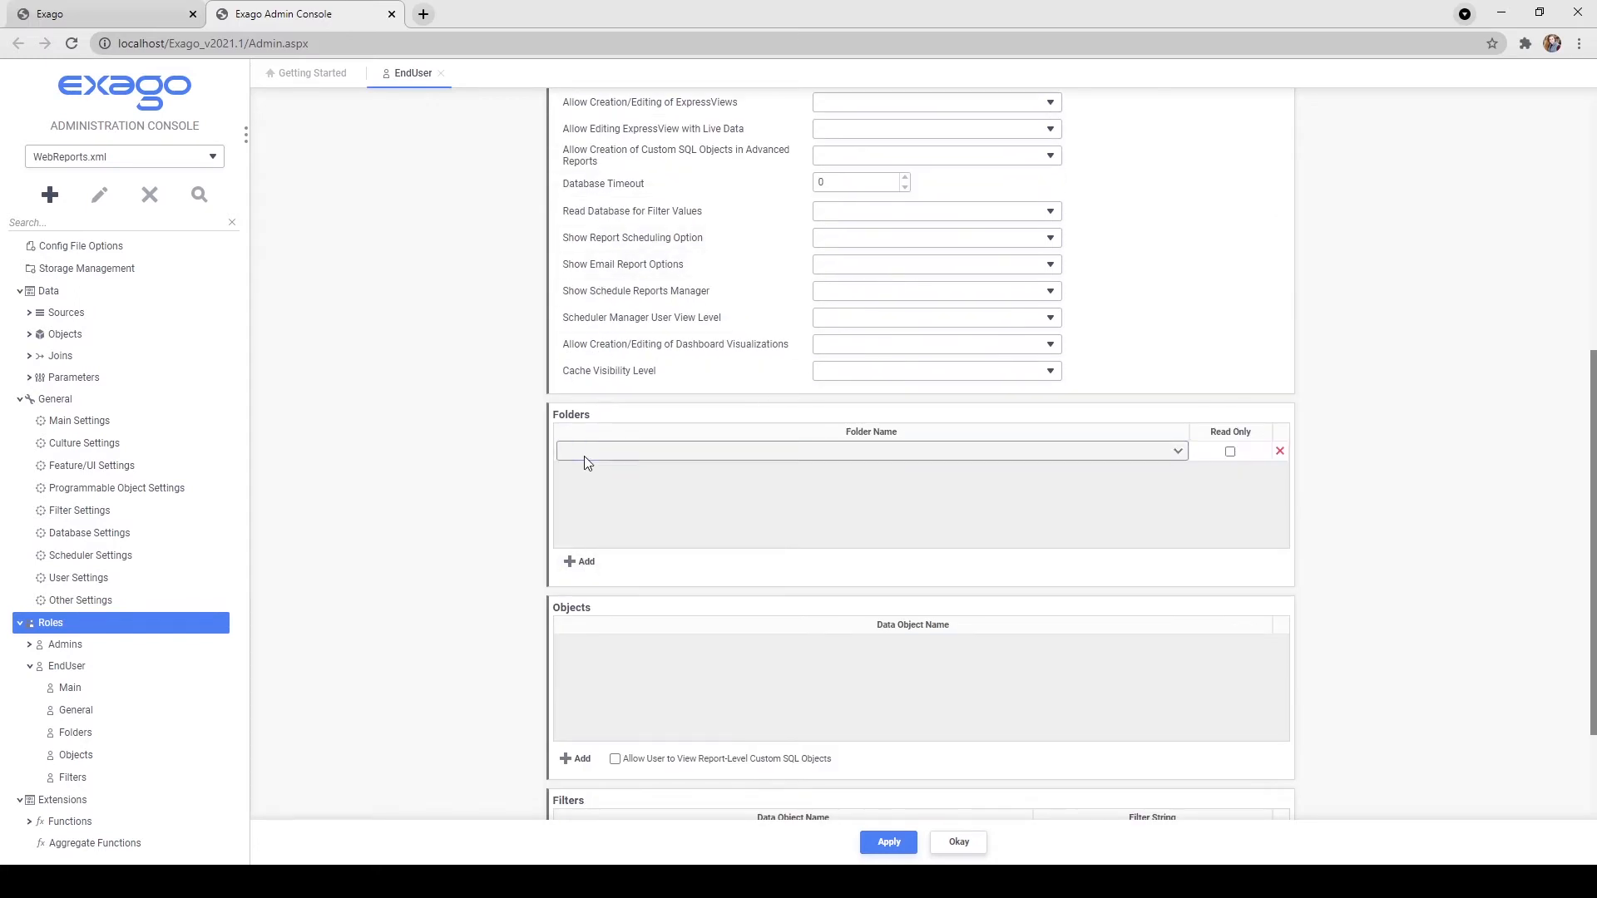
click(622, 510)
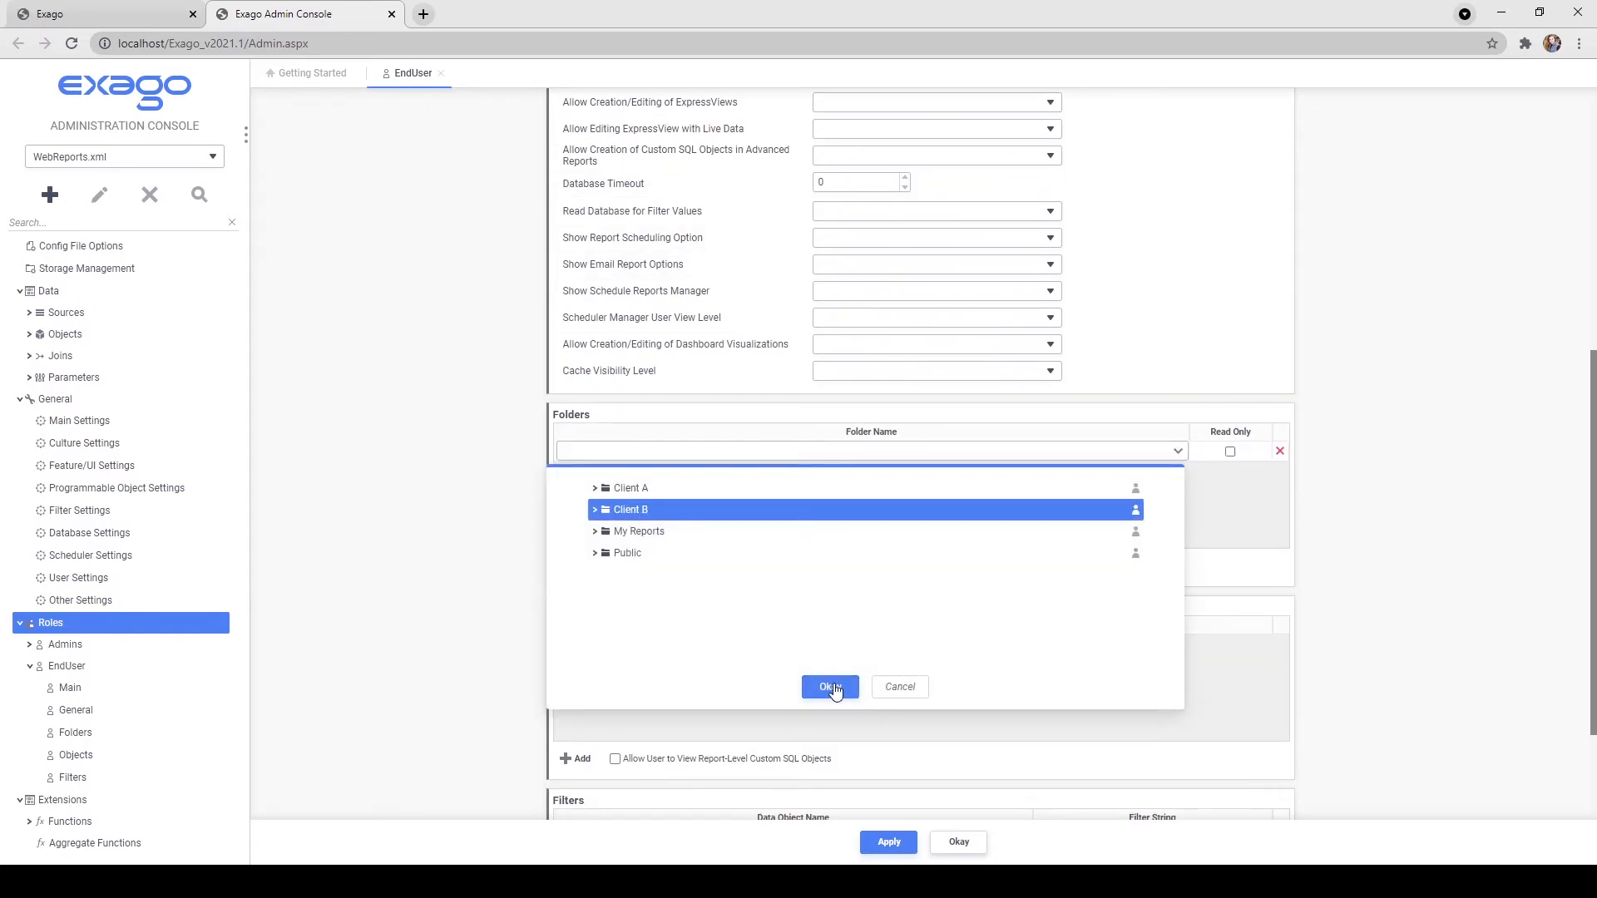
click(832, 687)
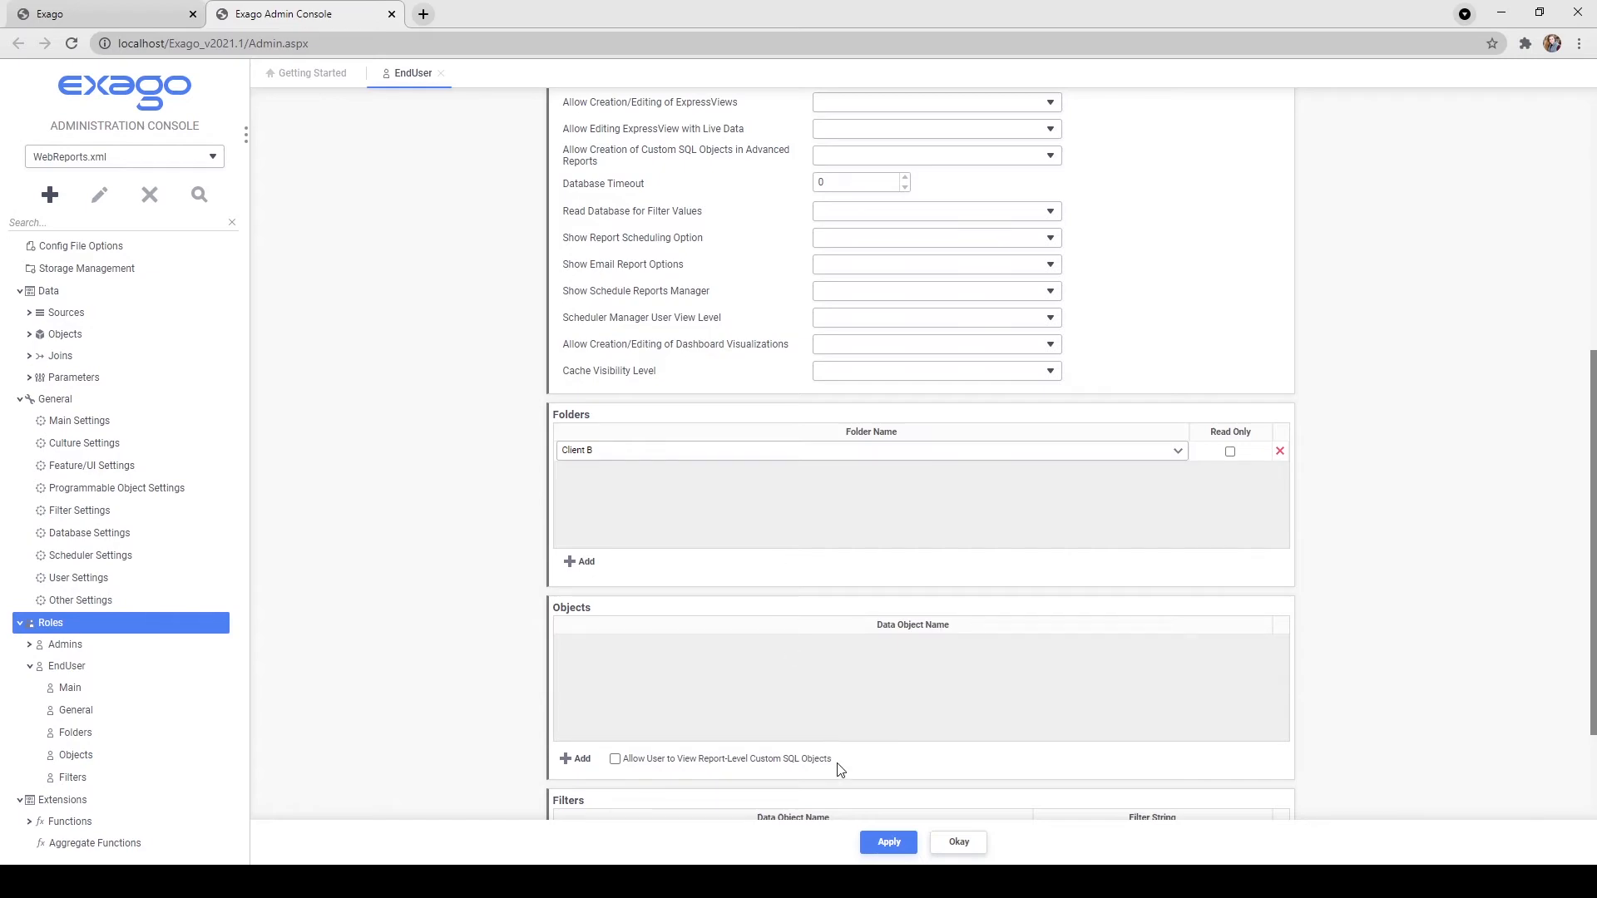
click(869, 847)
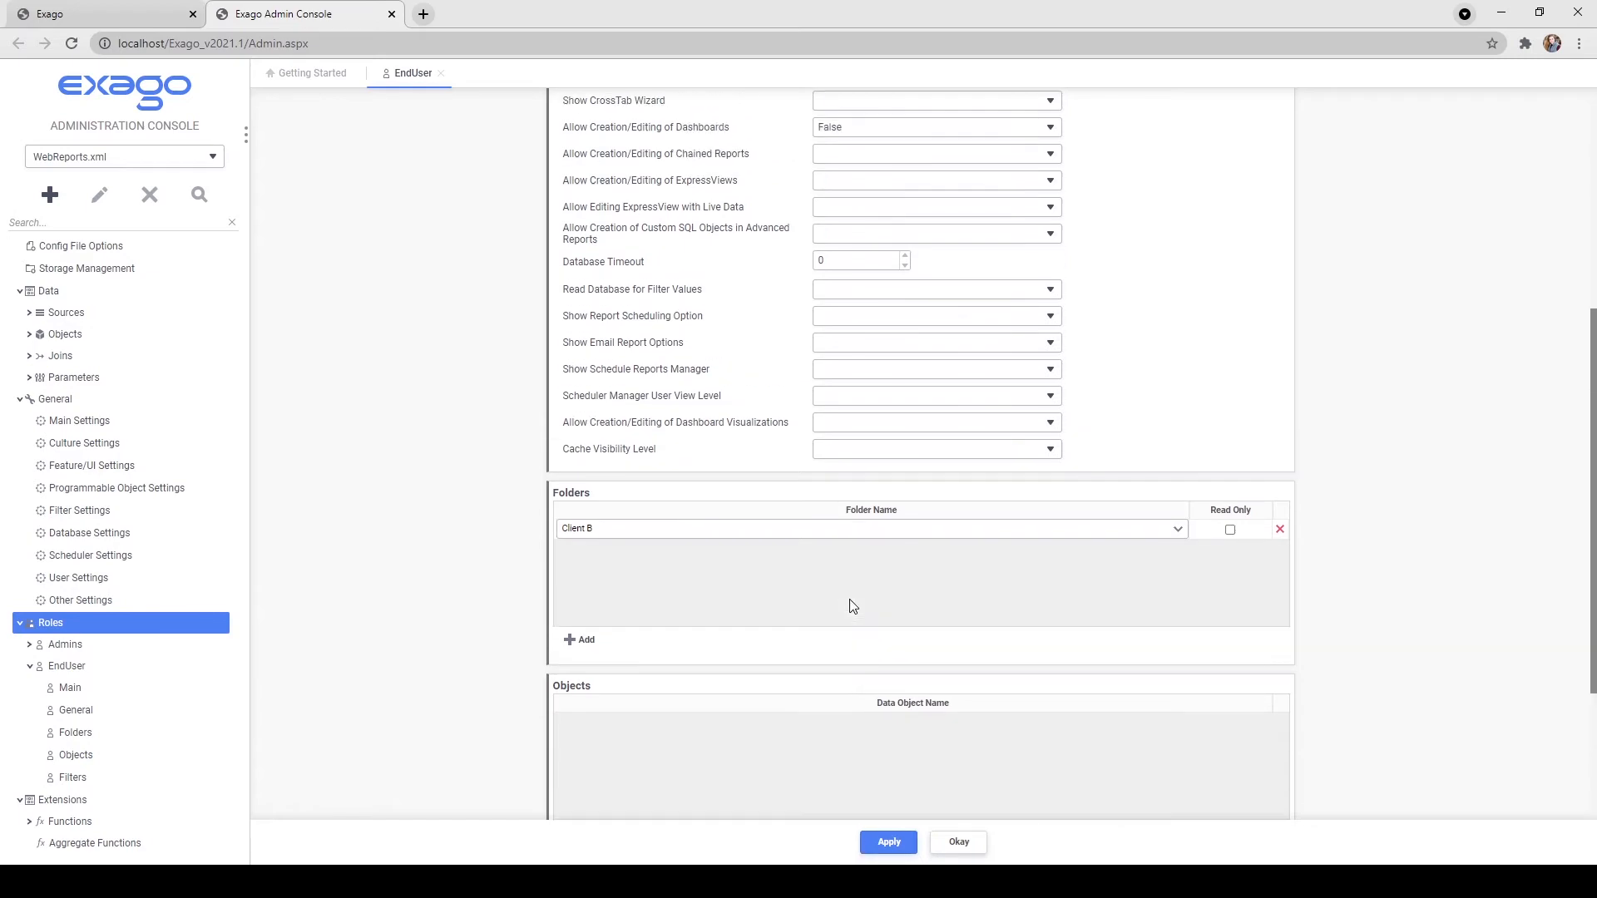
Turn Include All Folders back off and change the first folder row to Client A.
click(901, 167)
scroll(868, 336, down, 6)
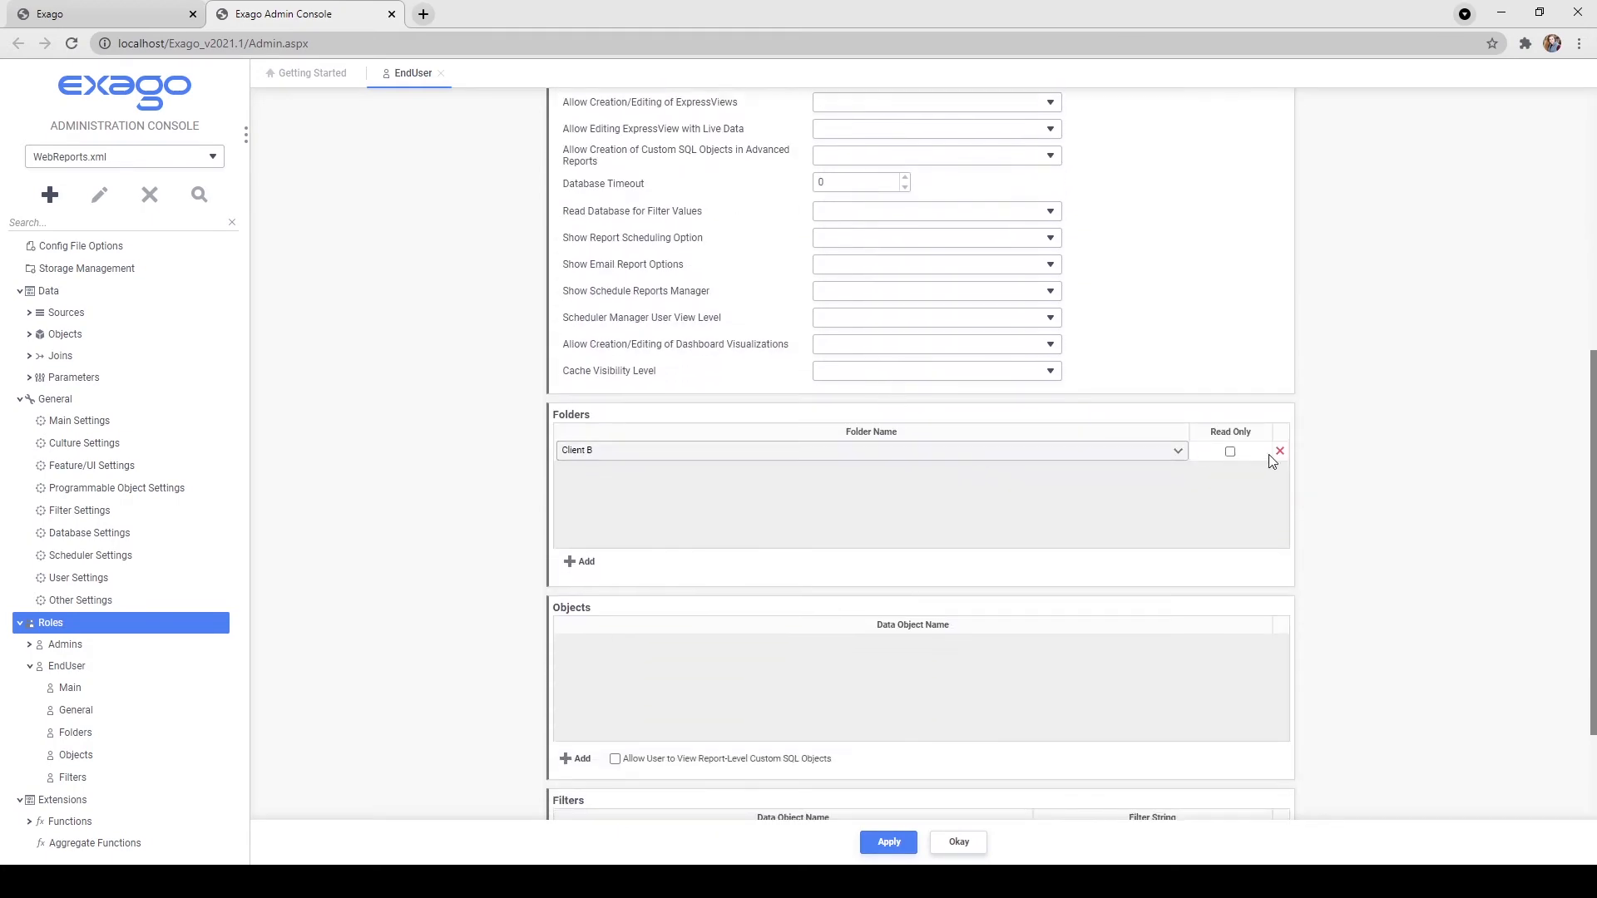
click(1161, 453)
click(687, 496)
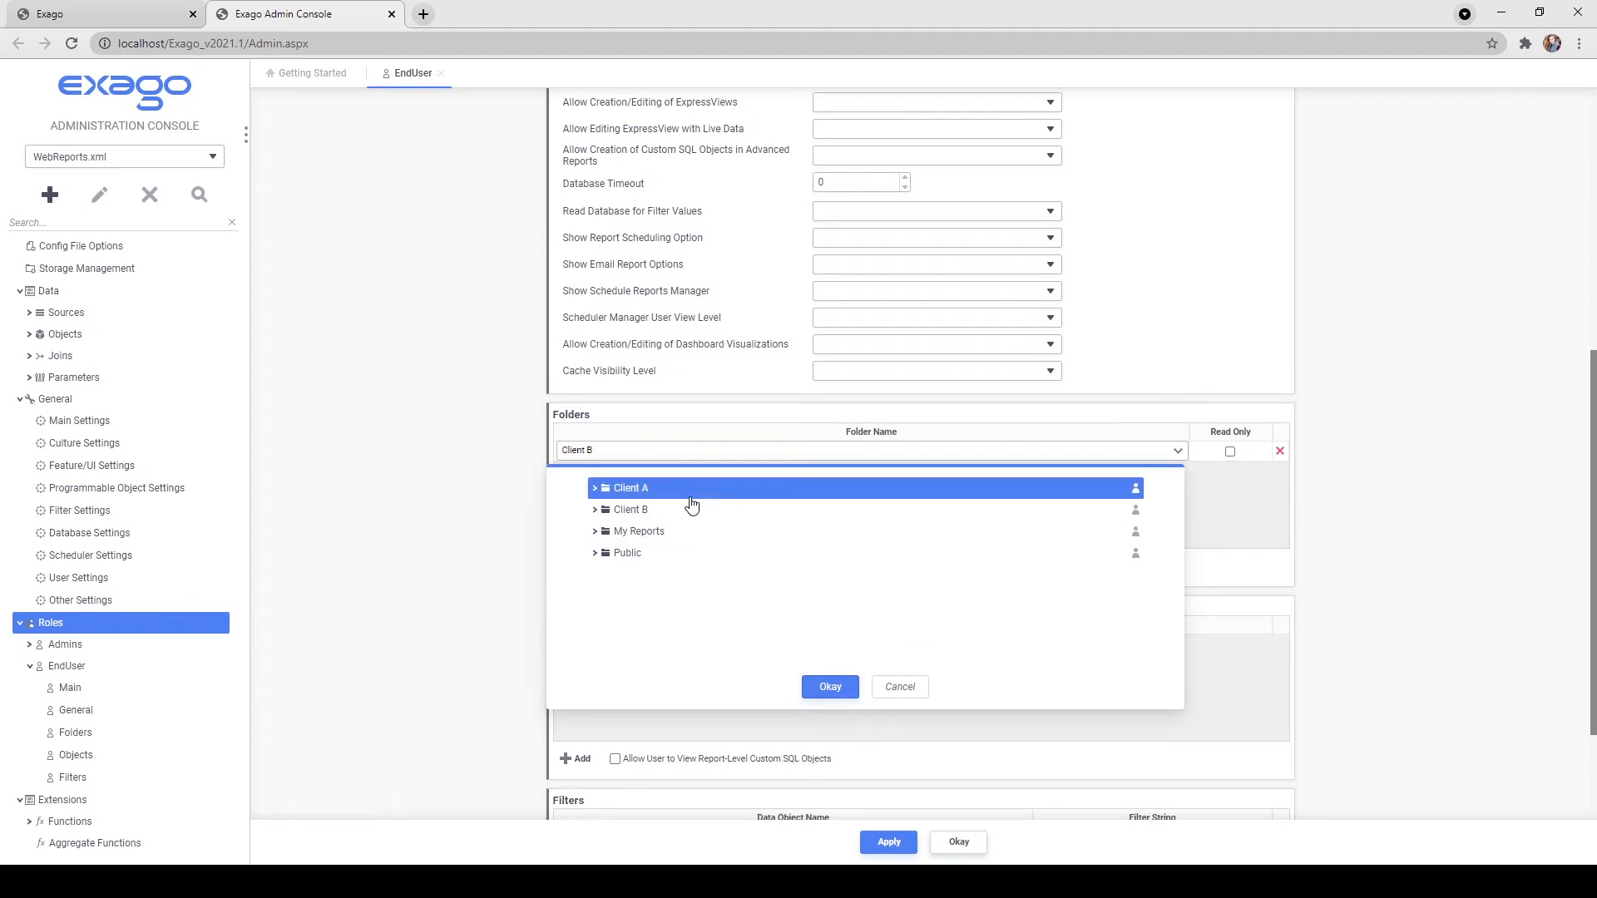
click(818, 688)
Add My Reports and Public folder rows and apply the folder changes.
click(573, 569)
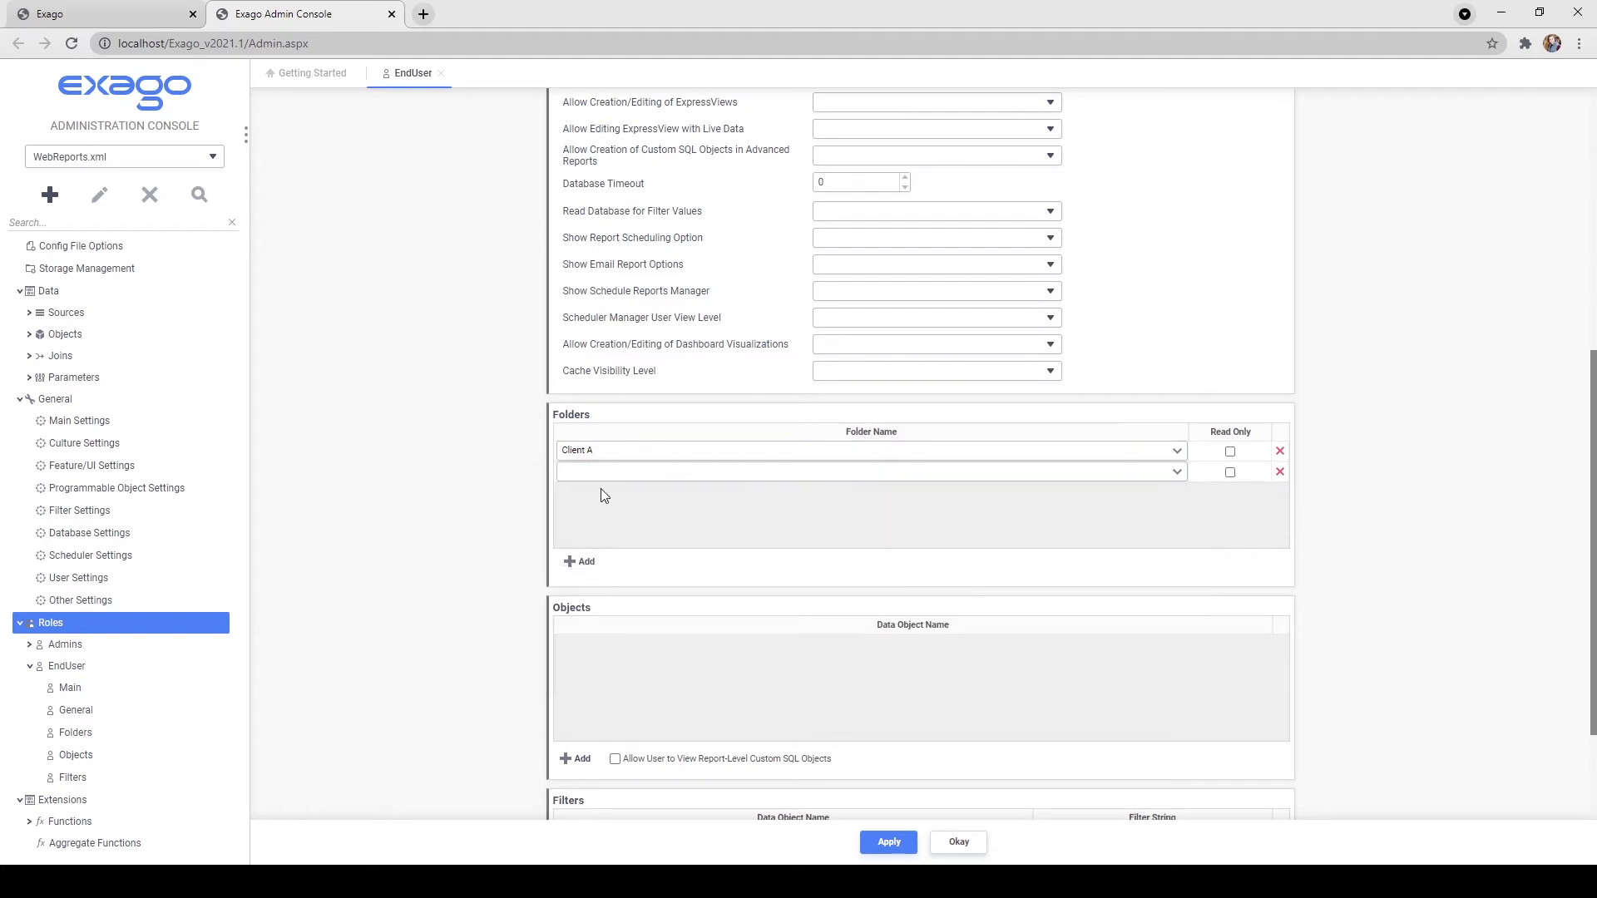
click(592, 474)
click(625, 553)
click(830, 708)
click(580, 561)
click(580, 497)
click(661, 597)
click(827, 727)
click(888, 843)
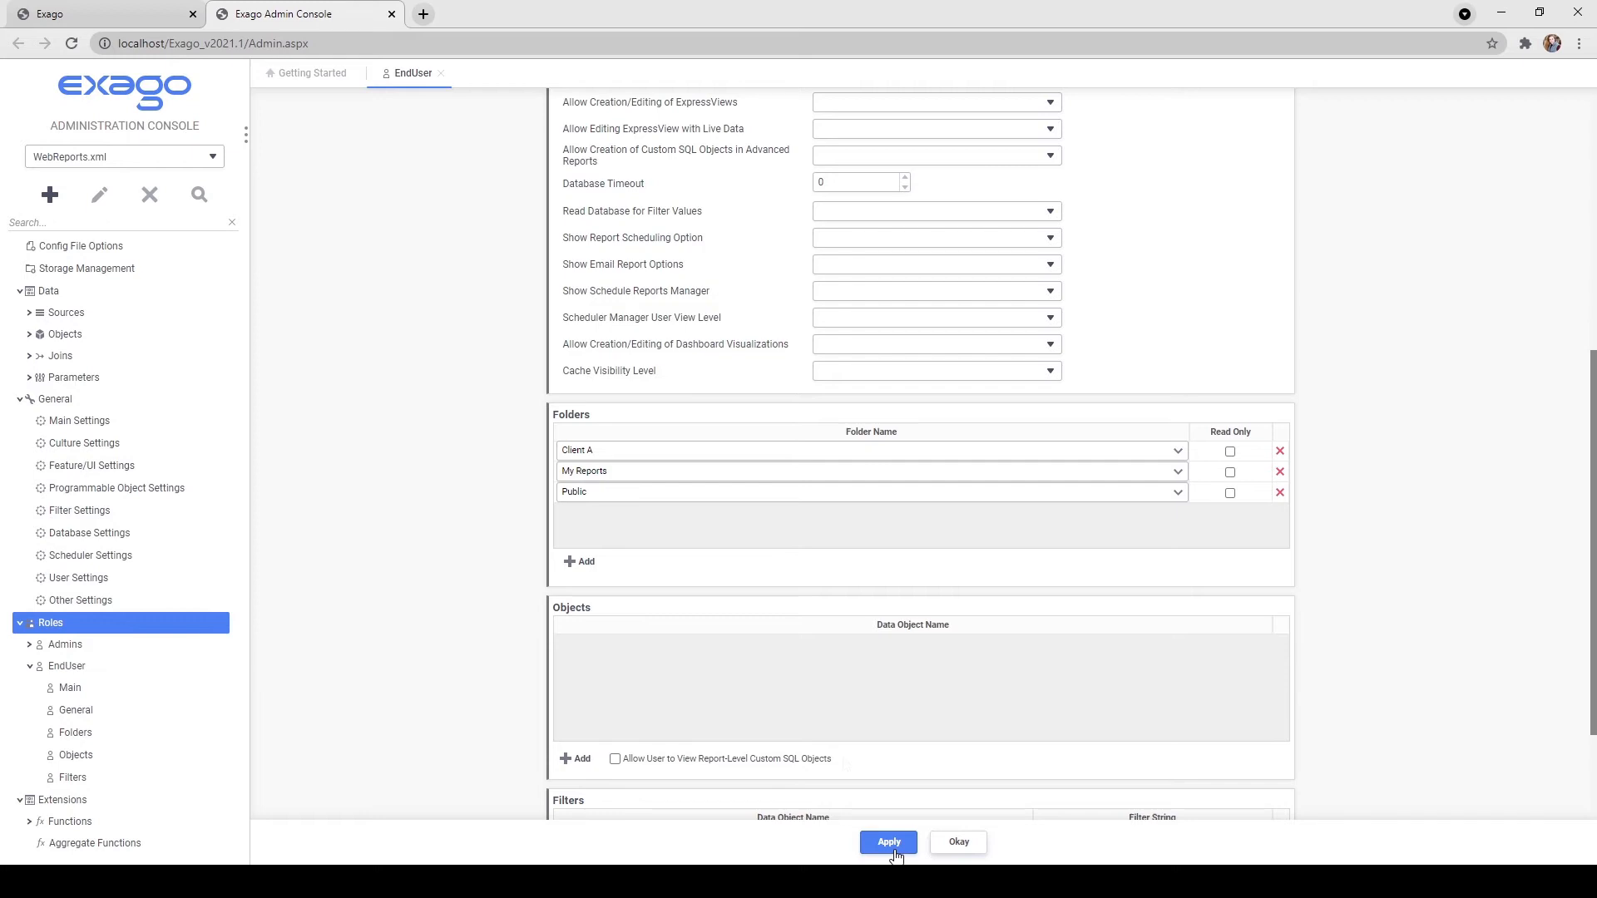
scroll(841, 759, up, 6)
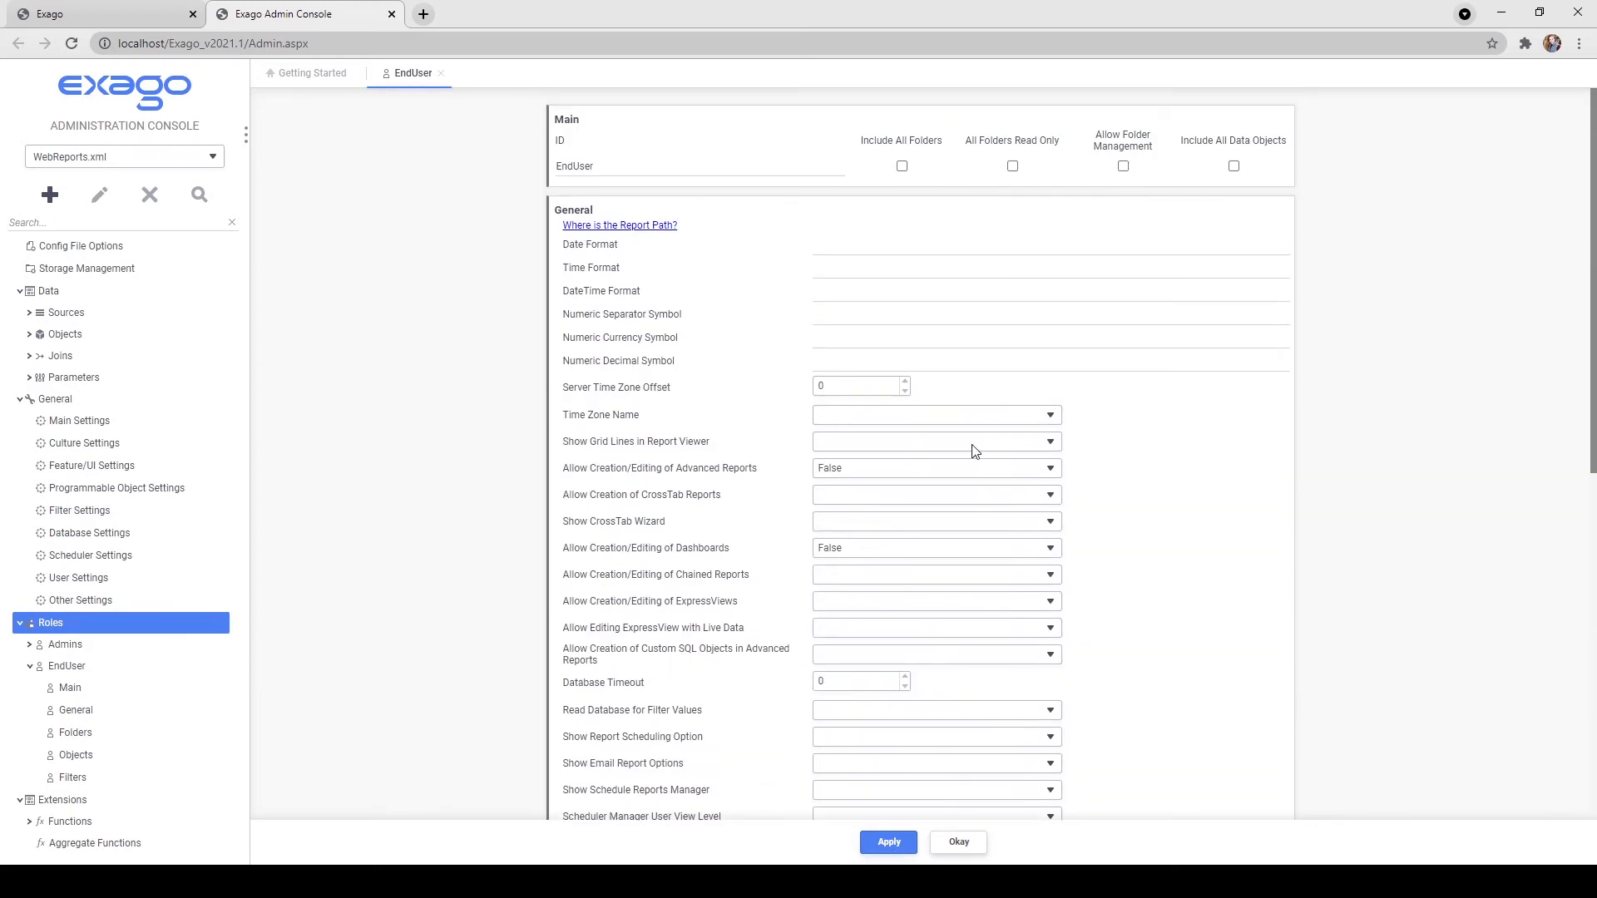
Check Allow Folder Management in the EndUser role's Main section.
click(1122, 166)
scroll(1186, 282, down, 7)
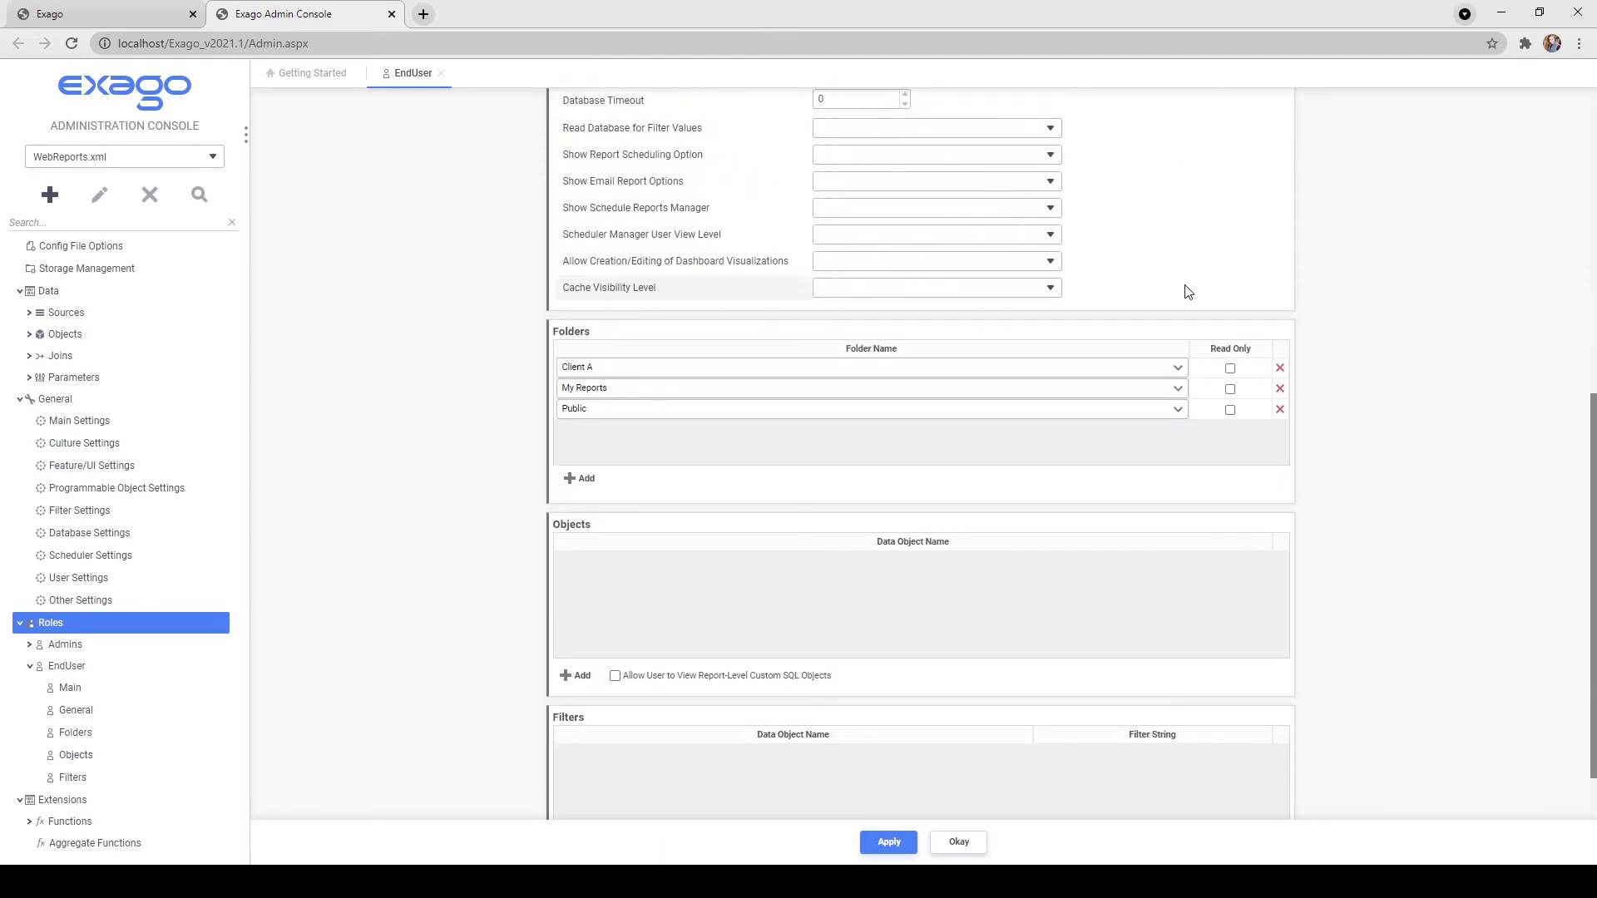
Assign the CustomerCustomerDemo and CustomerDemographics data objects, apply, and add a filter row.
click(582, 680)
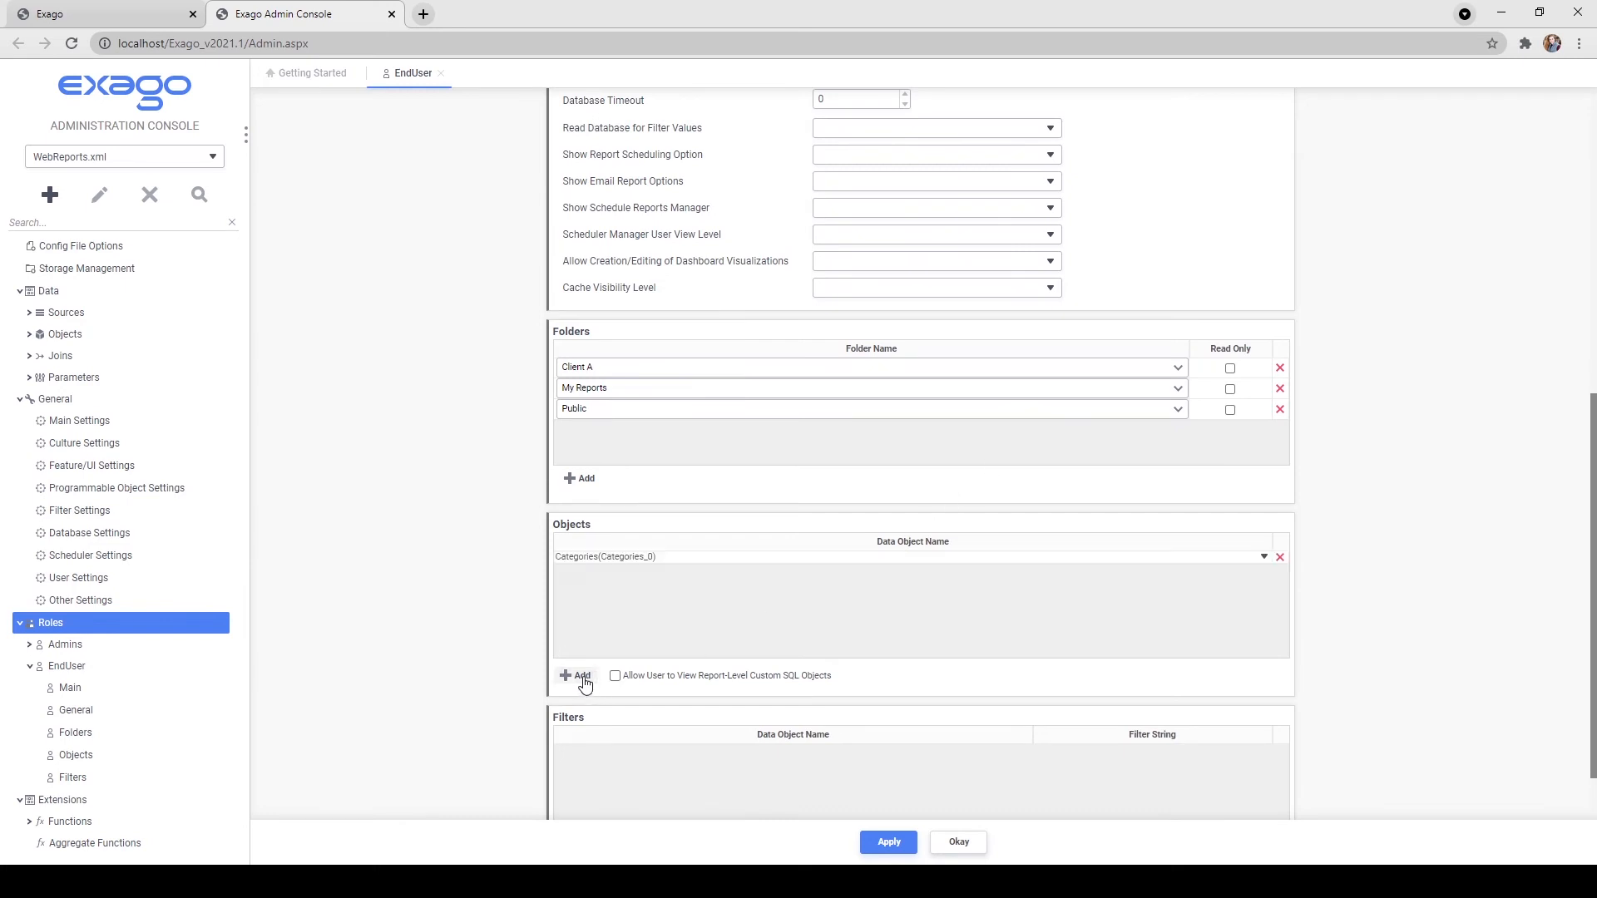
click(636, 582)
click(582, 676)
click(586, 572)
click(602, 592)
scroll(832, 782, down, 1)
click(887, 841)
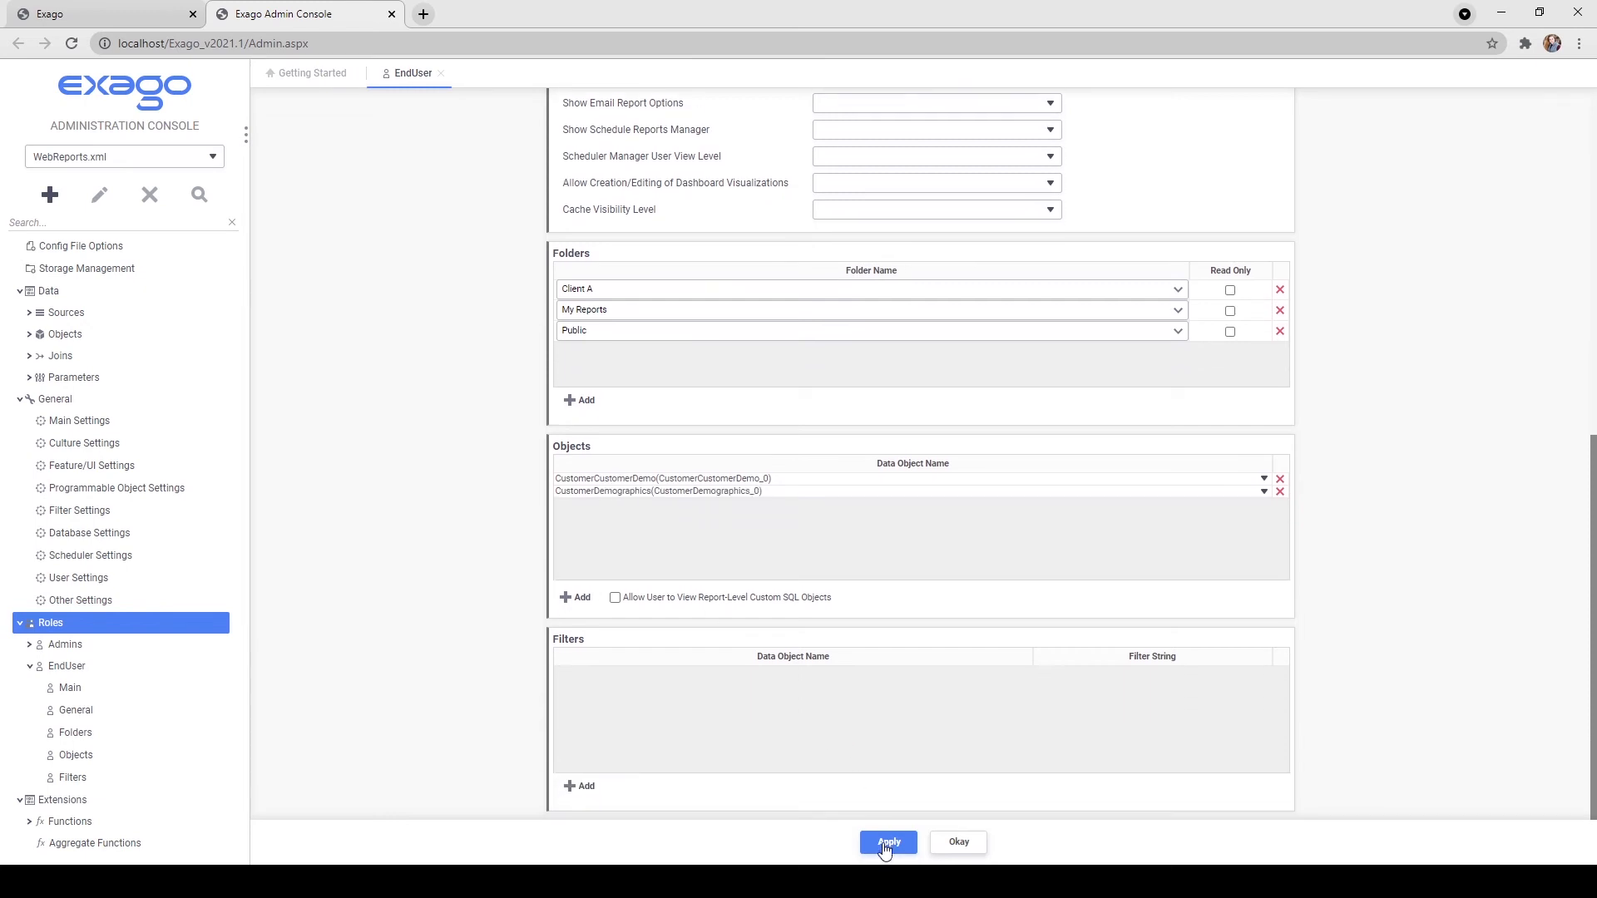
click(582, 787)
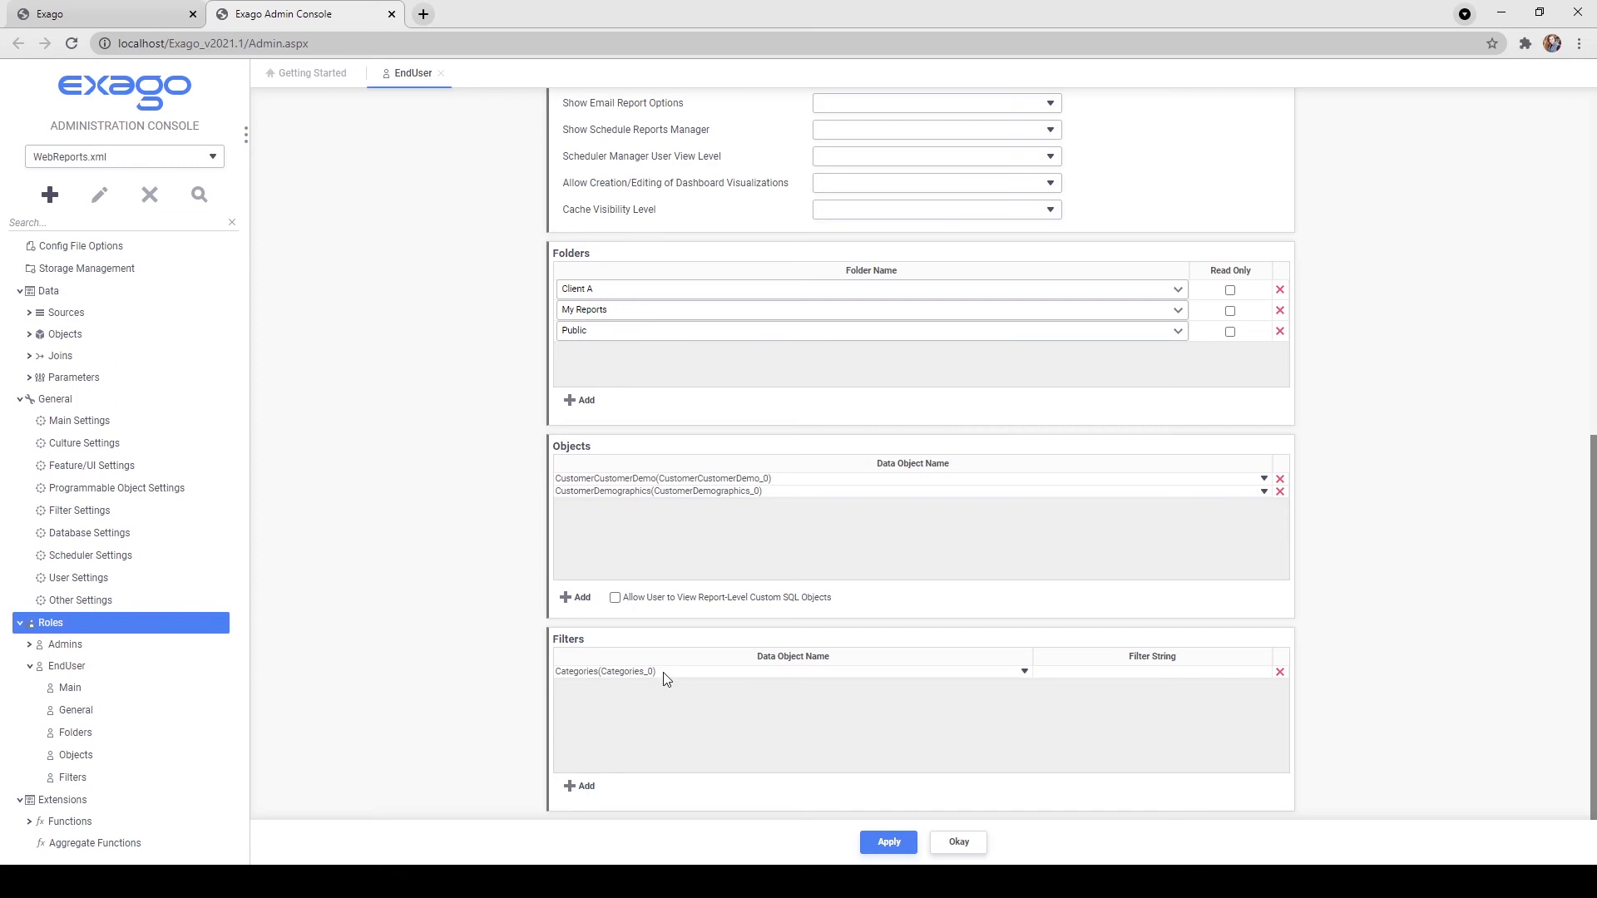
Filter Employees with EmployeeID IN (SELECT EmployeeID FROM Employees WHERE EmployeeID < 4) and apply.
click(662, 730)
click(1055, 672)
text(EmployeeID IN (1, 2, 3)
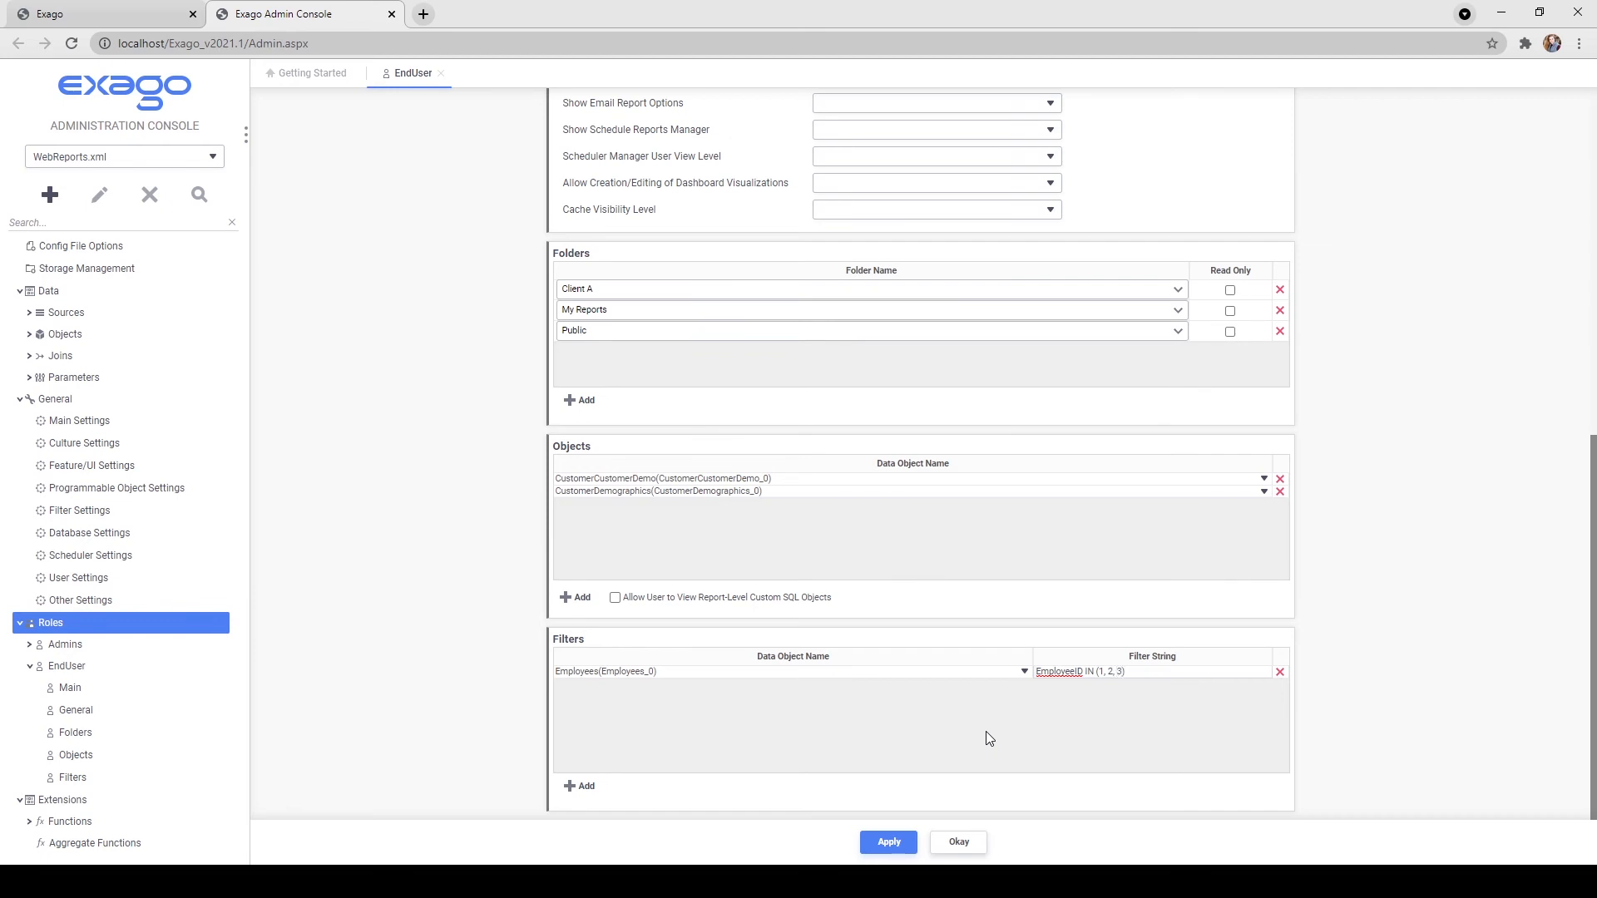
key(BackSpace)
key(BackSpace)
key(BackSpace)
key(BackSpace)
text(@userIds@)
key(BackSpace)
key(BackSpace)
key(BackSpace)
key(BackSpace)
key(BackSpace)
key(BackSpace)
key(BackSpace)
key(BackSpace)
key(BackSpace)
key(BackSpace)
text(SELECT EmployeeID FROM Employees WHERE EmployeeID < 4)
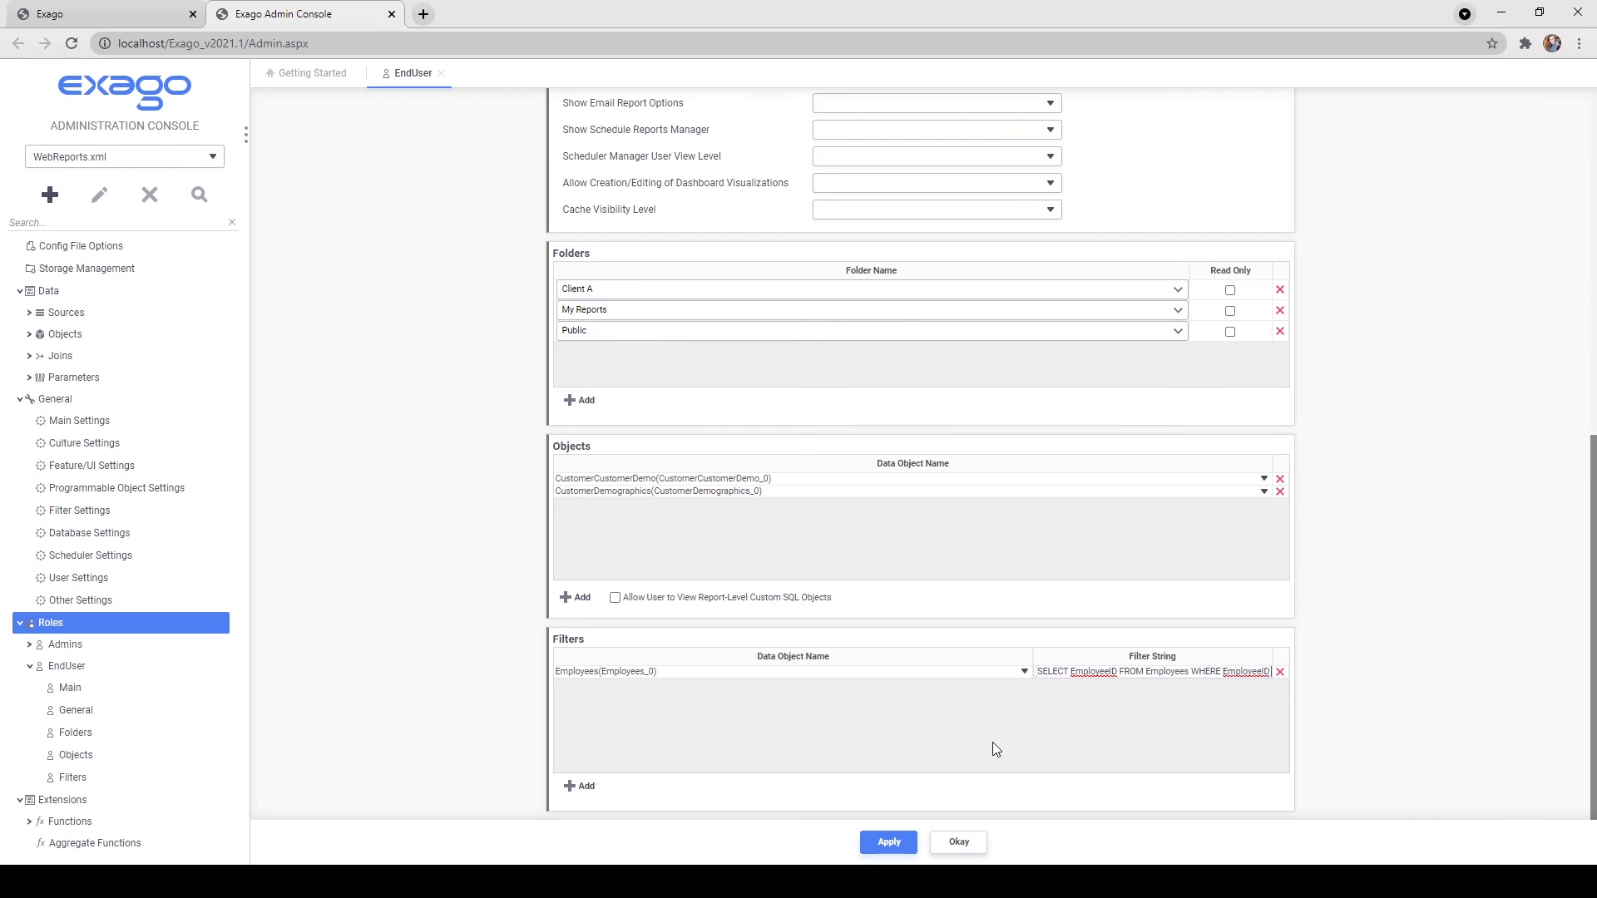
click(991, 742)
click(890, 847)
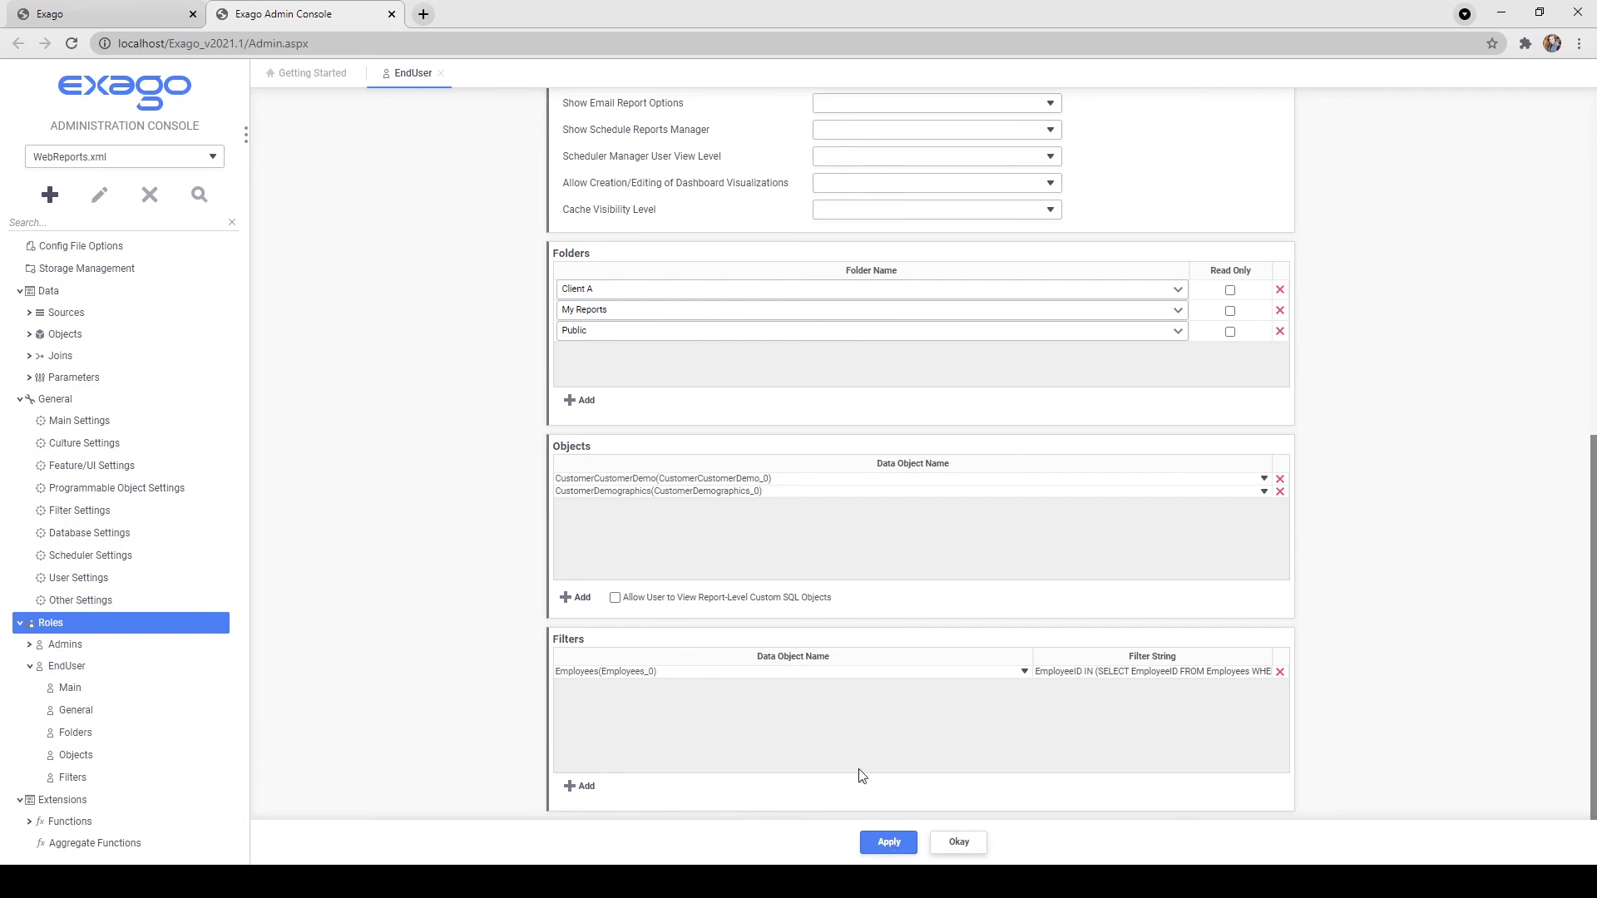
scroll(855, 757, up, 8)
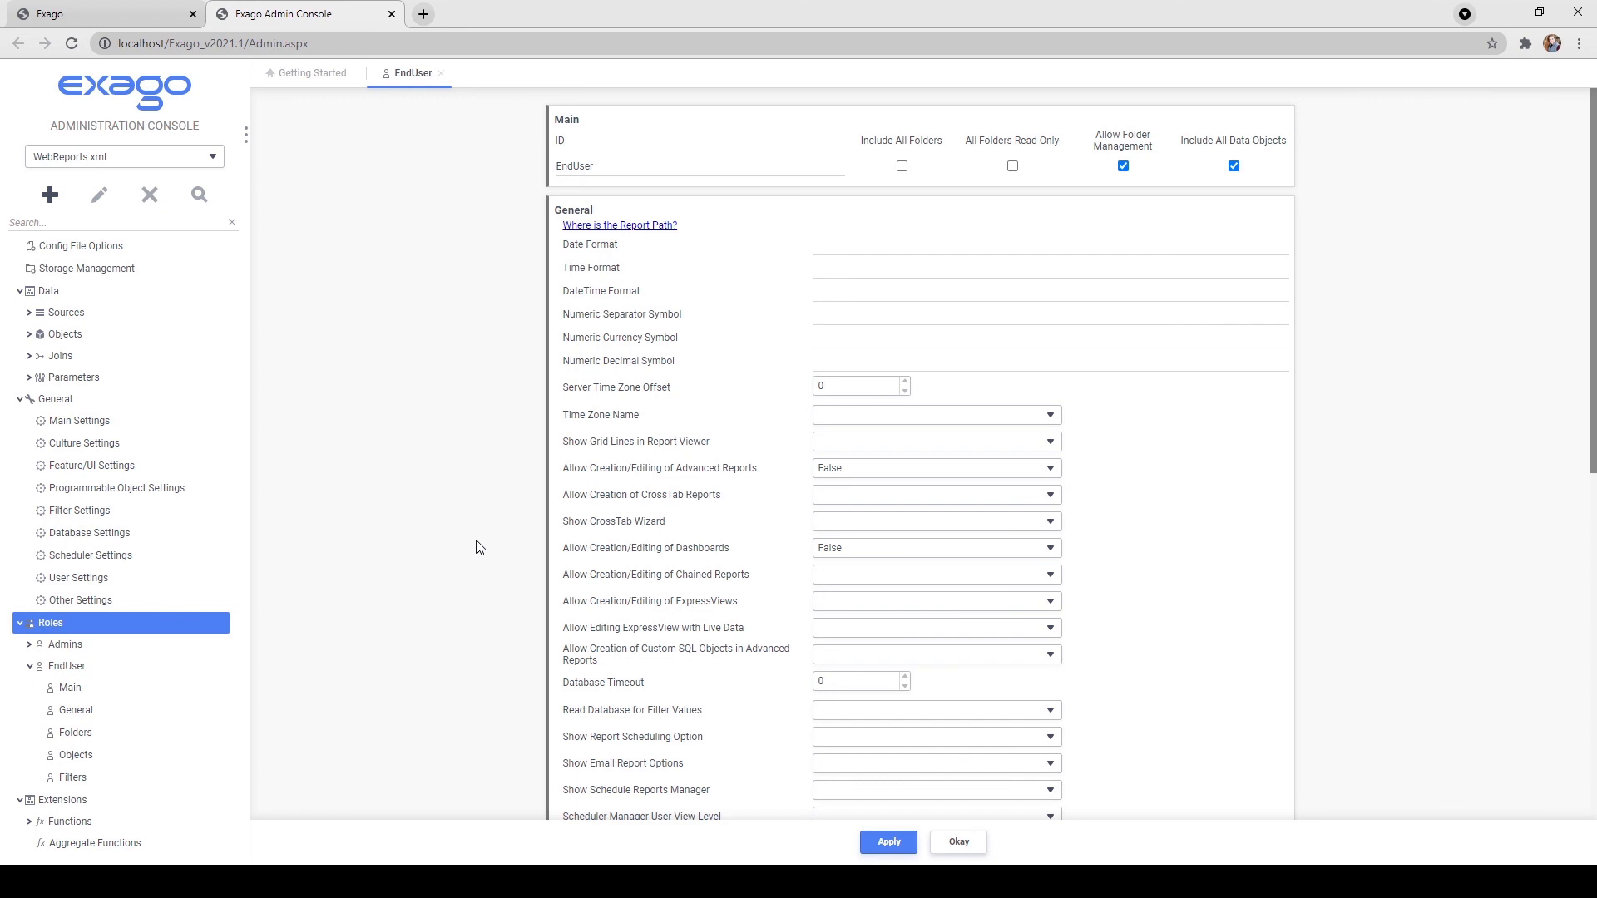
Open General > Main Settings from the sidebar.
click(77, 422)
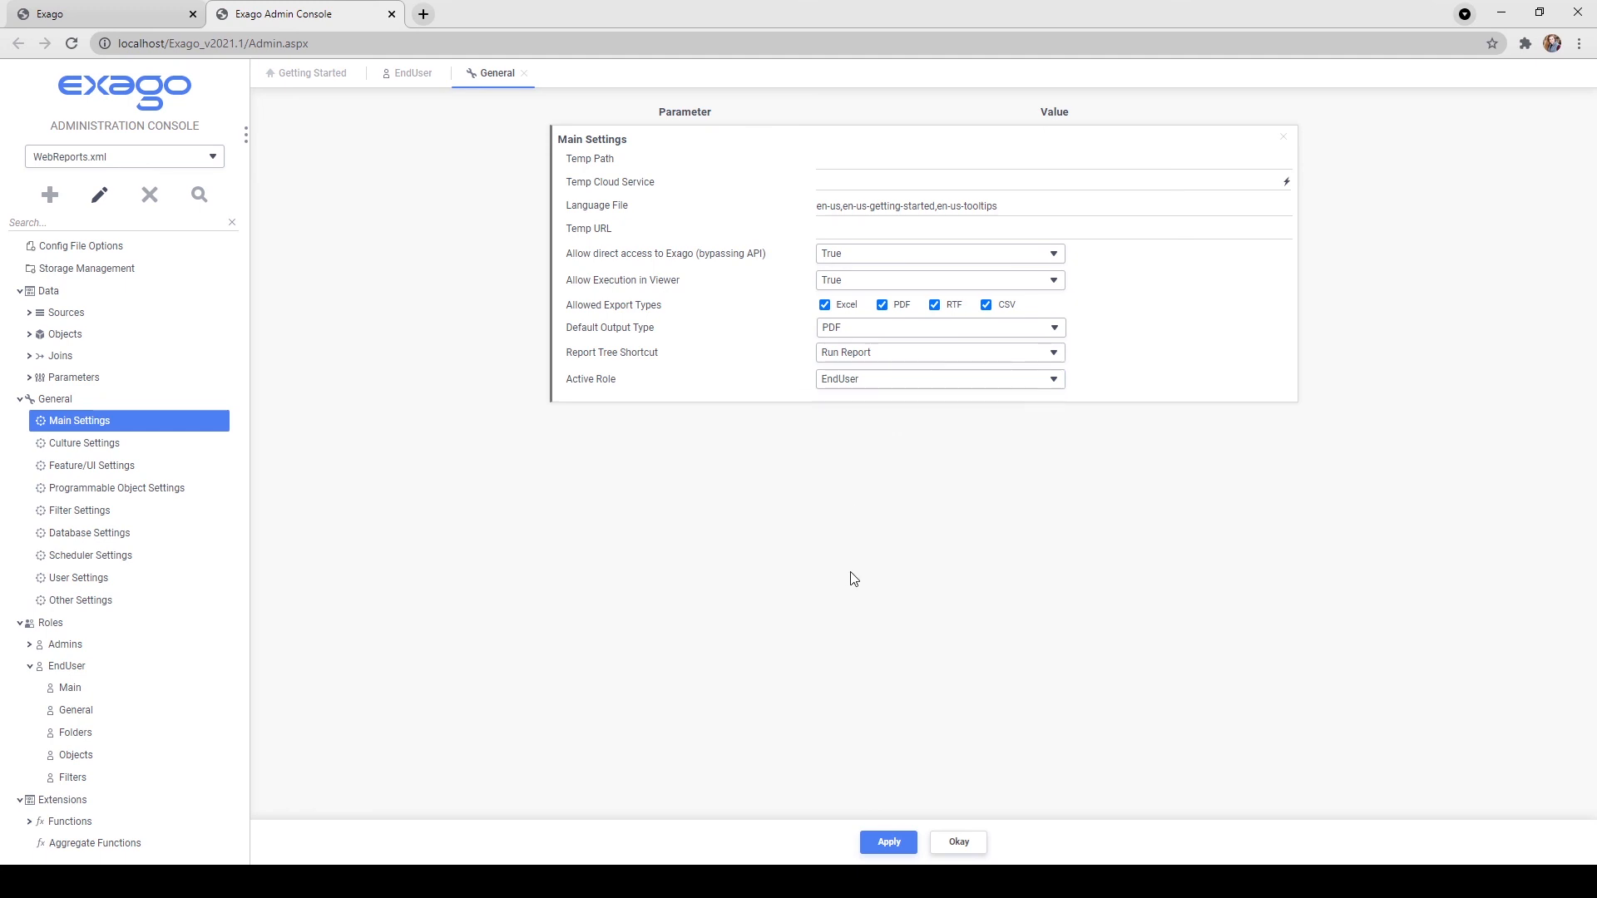
Apply EndUser as the Active Role in Main Settings.
click(889, 843)
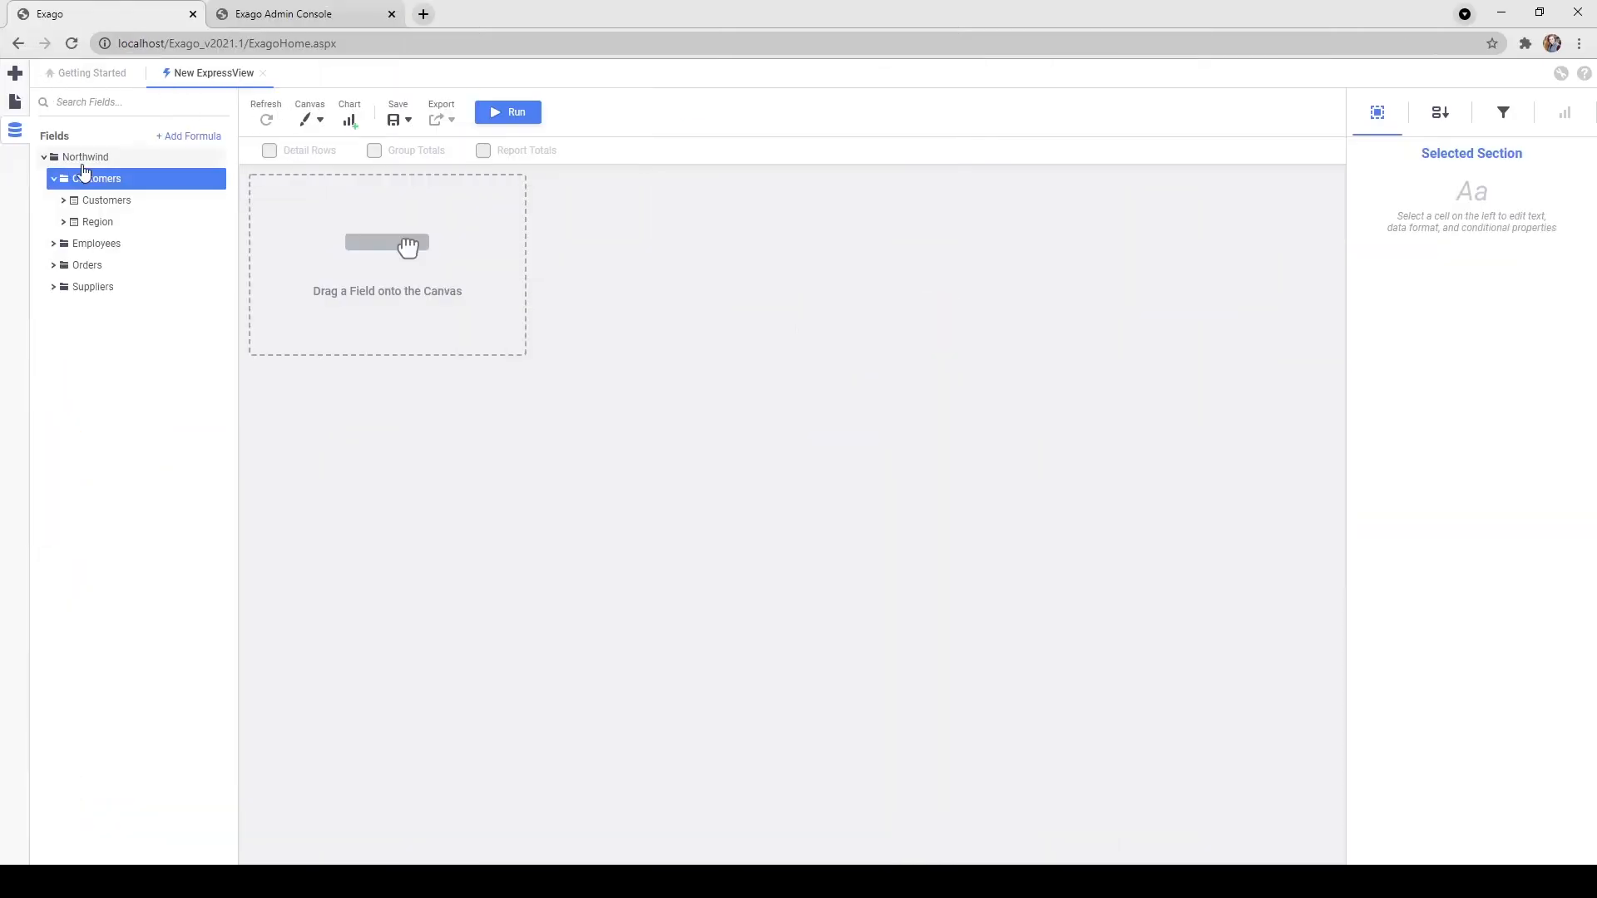
Add the Employees table's EmployeeID field as a column and run the ExpressView with live data.
click(97, 242)
click(107, 264)
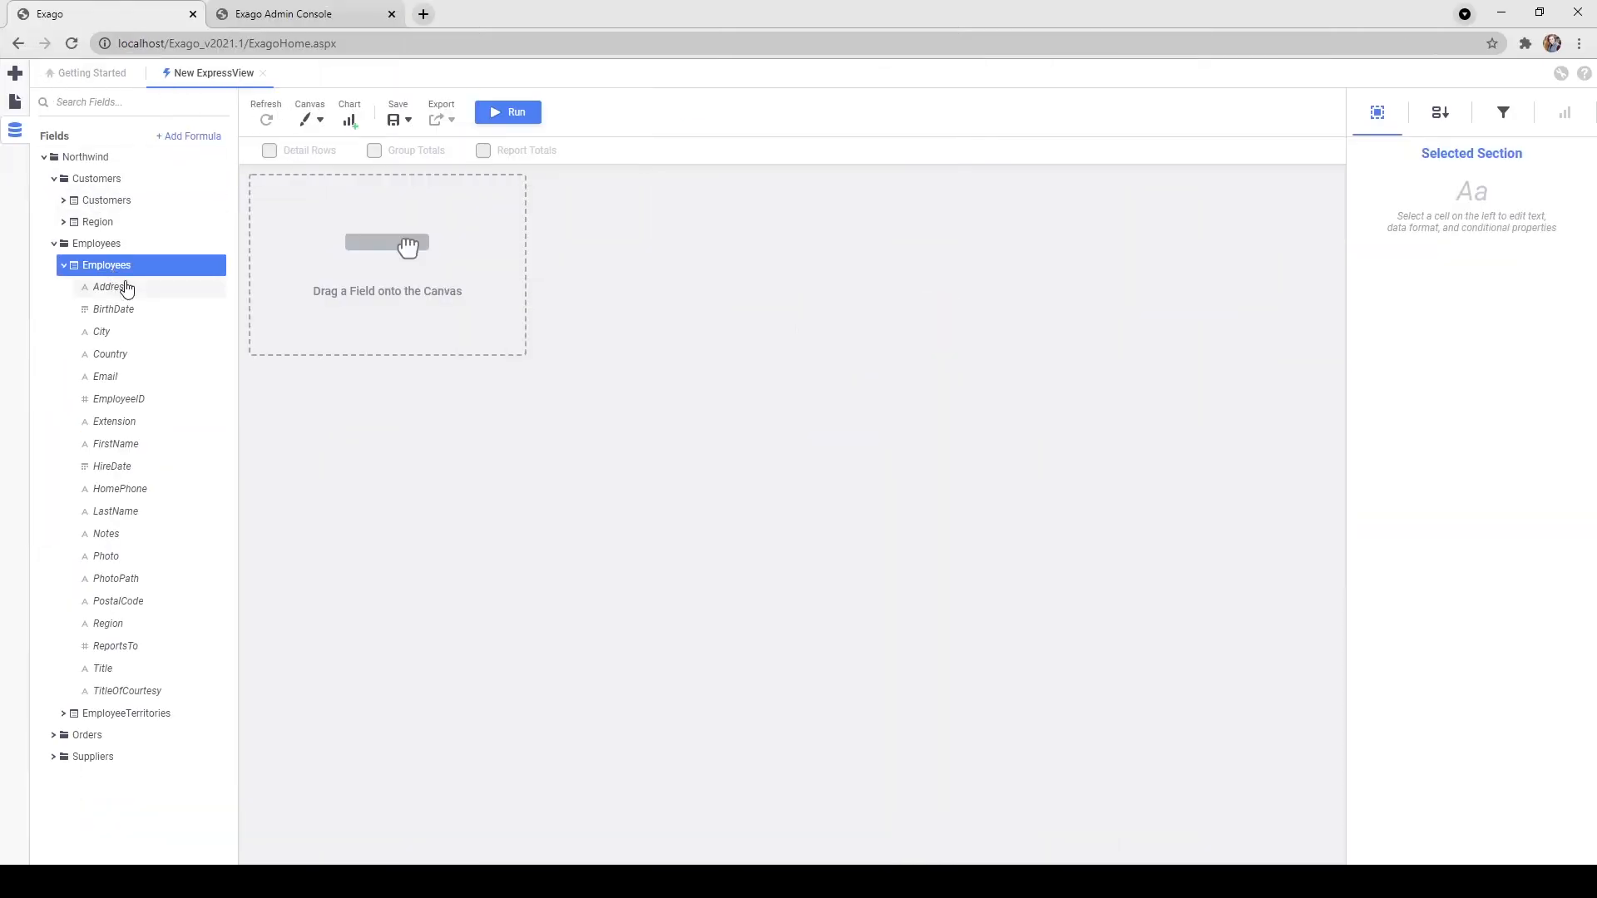
drag(125, 403, 492, 228)
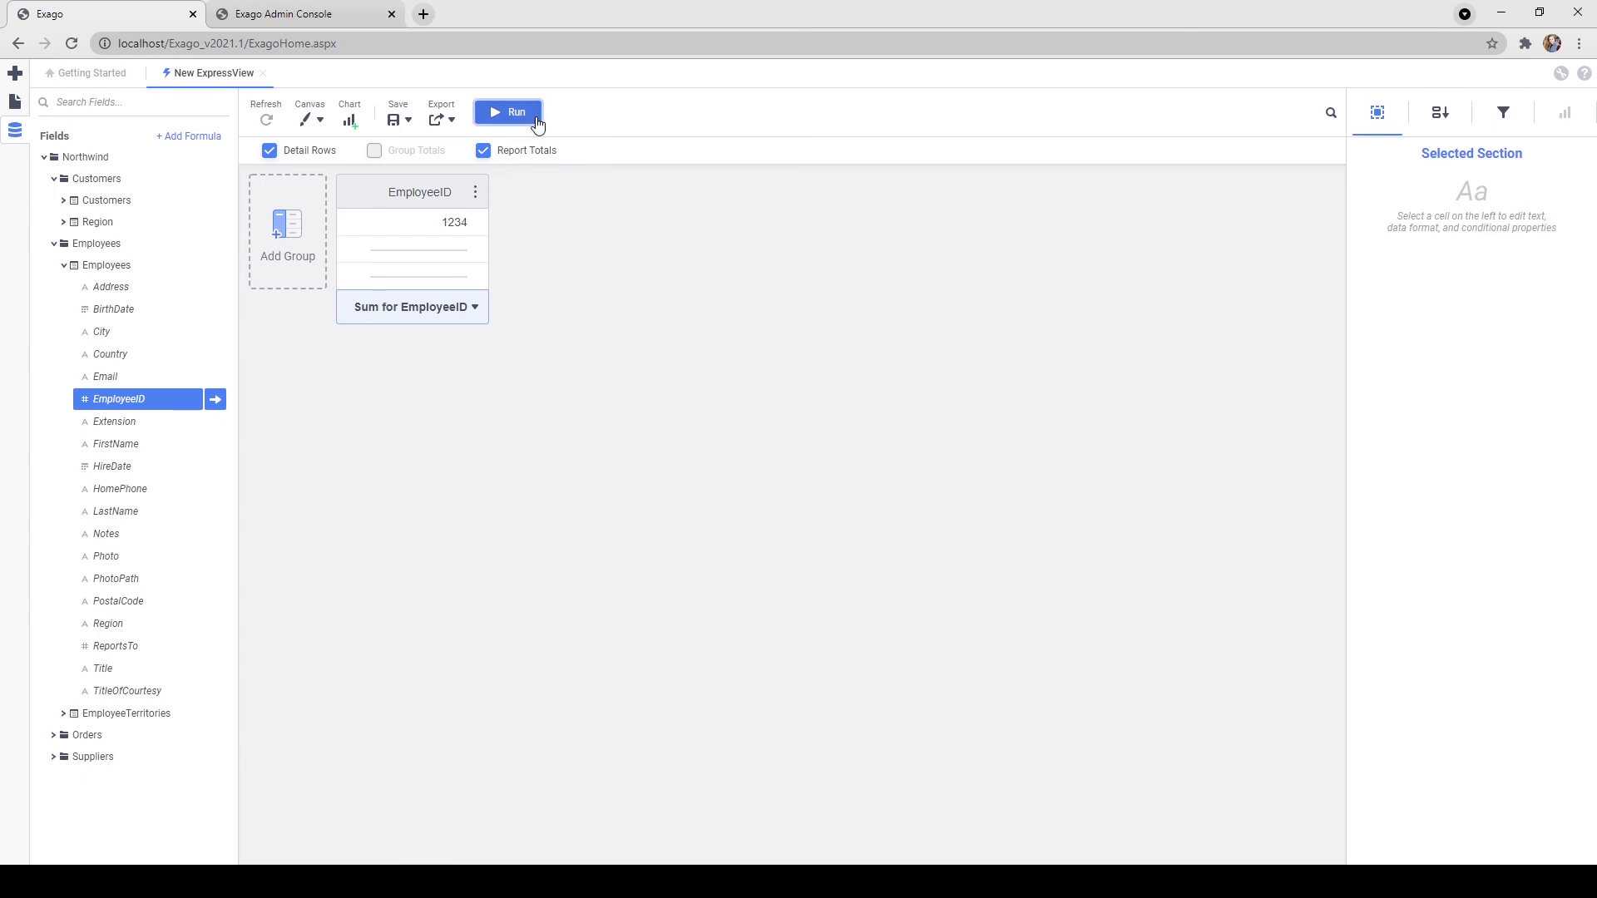
click(512, 112)
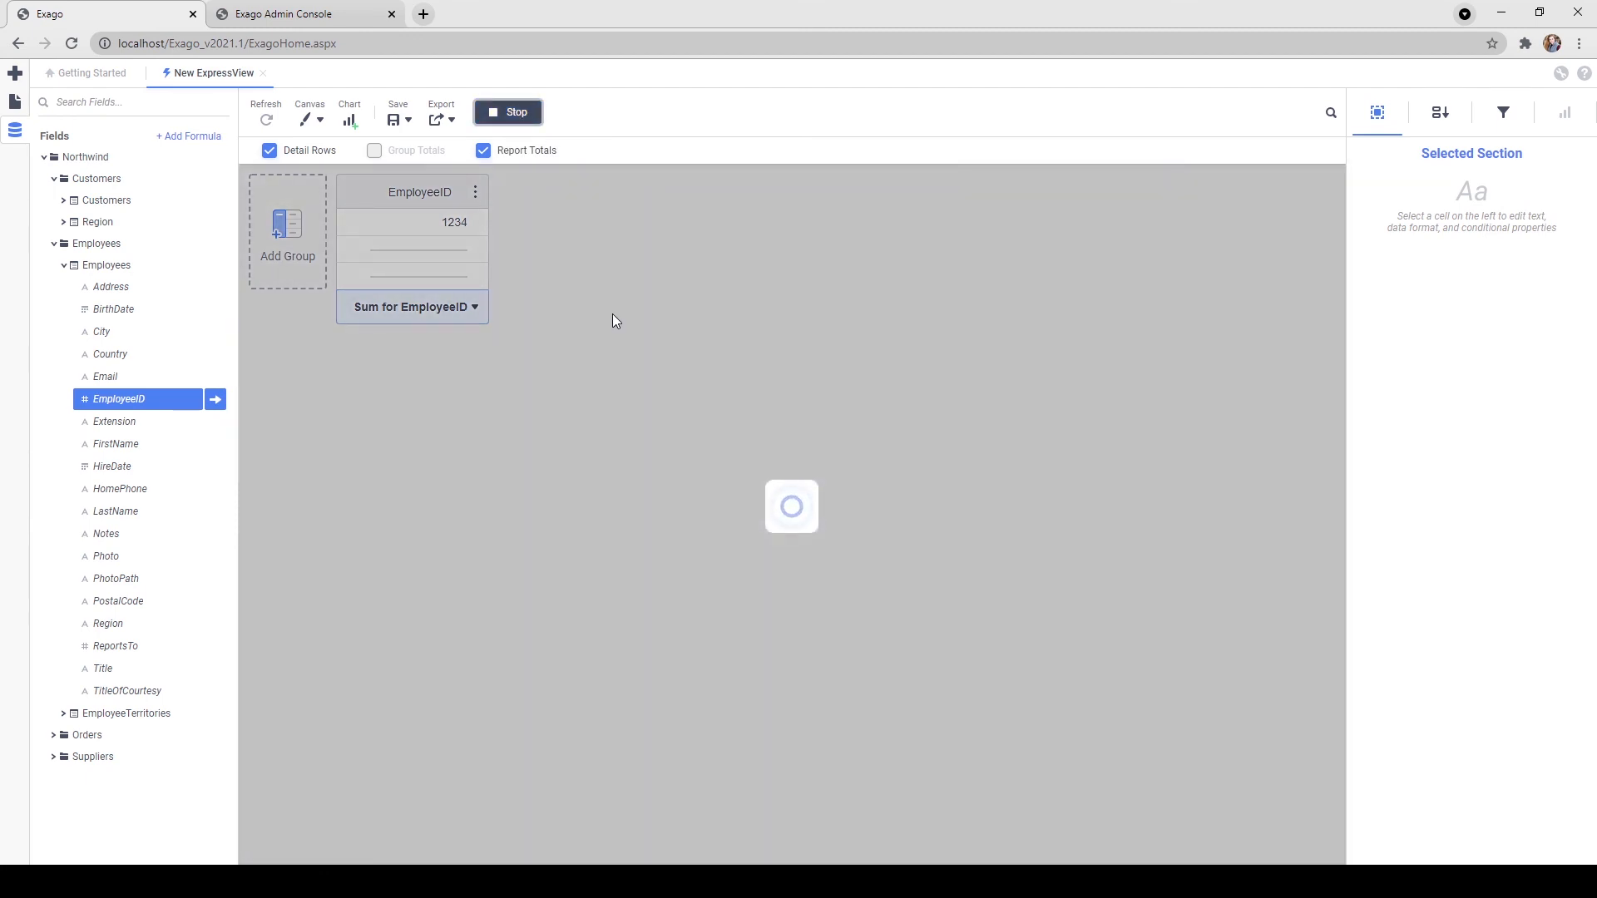